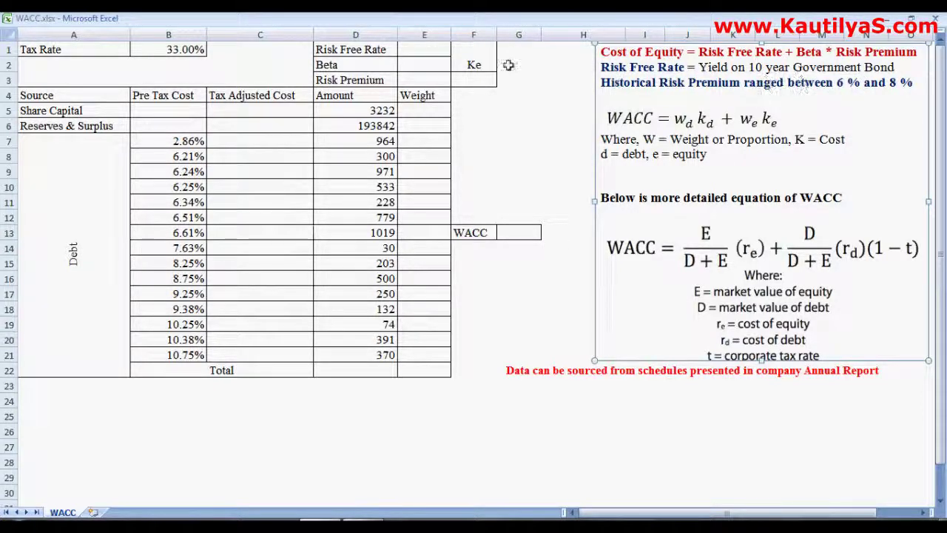
Enter a risk free rate of 8.60%, a beta of 1.20 and a risk premium of 7% in cells E1:E3.
click(429, 49)
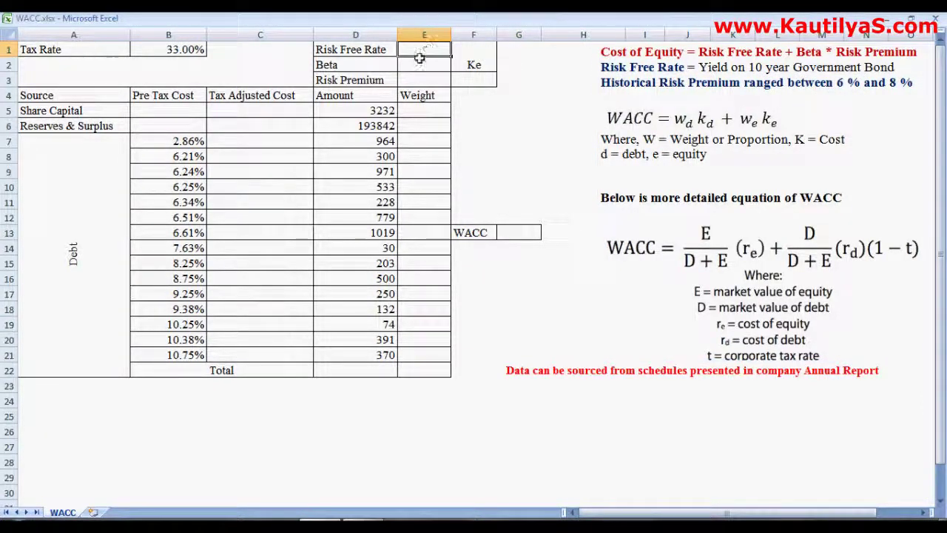
text(8.60)
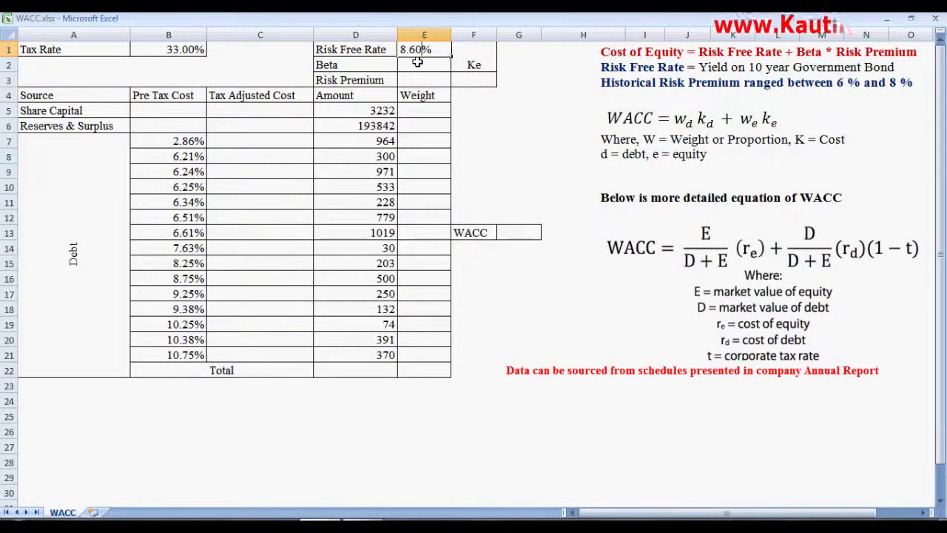
click(417, 63)
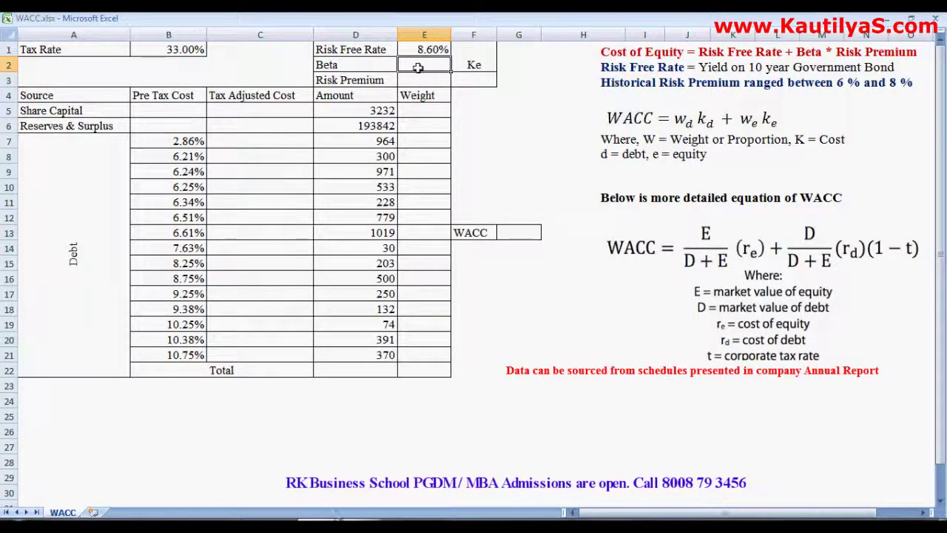
text(1.20)
key(Return)
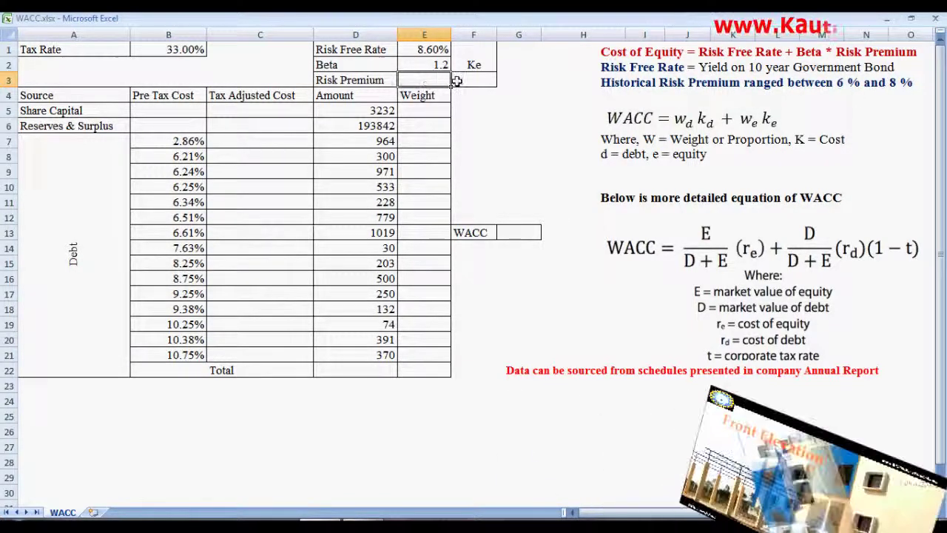
text(7%)
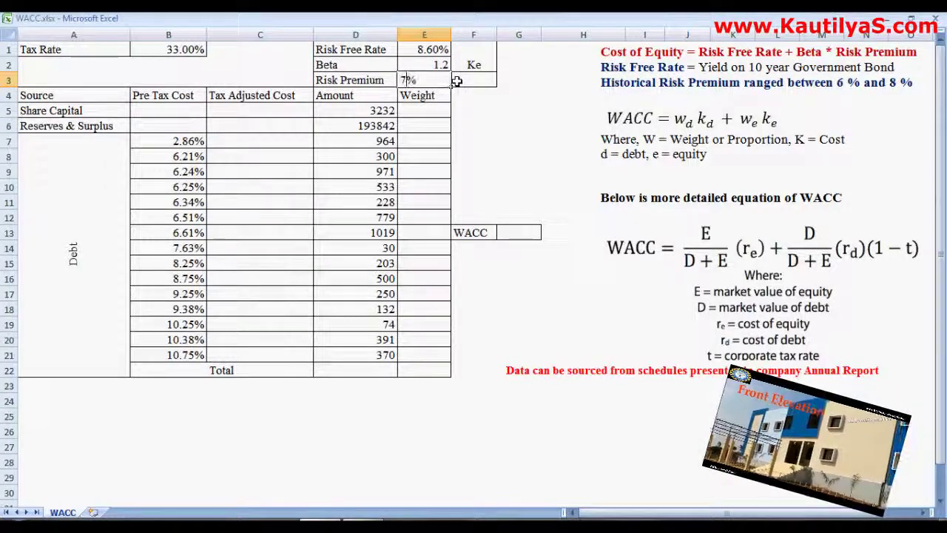
Calculate the cost of equity (Ke) in F3 with the formula =E1+E2*E3.
click(457, 80)
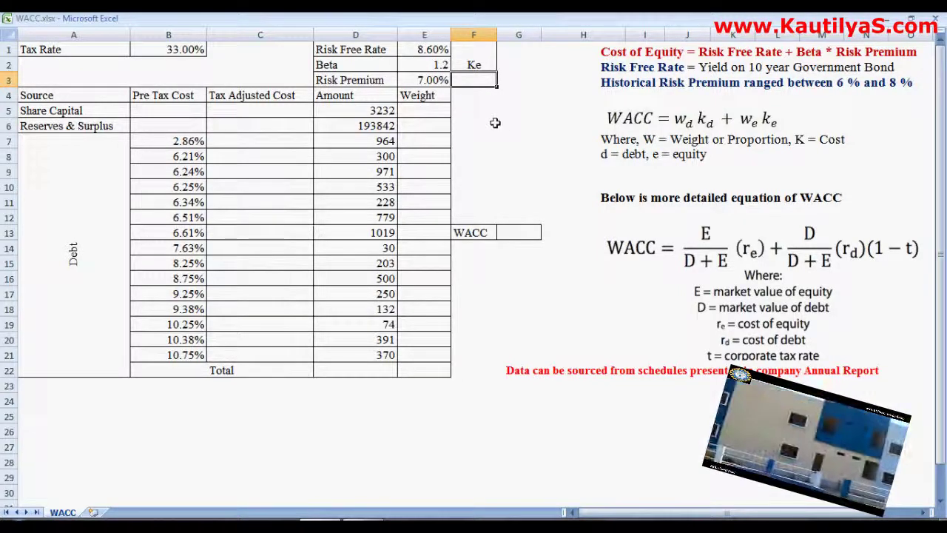
text(=)
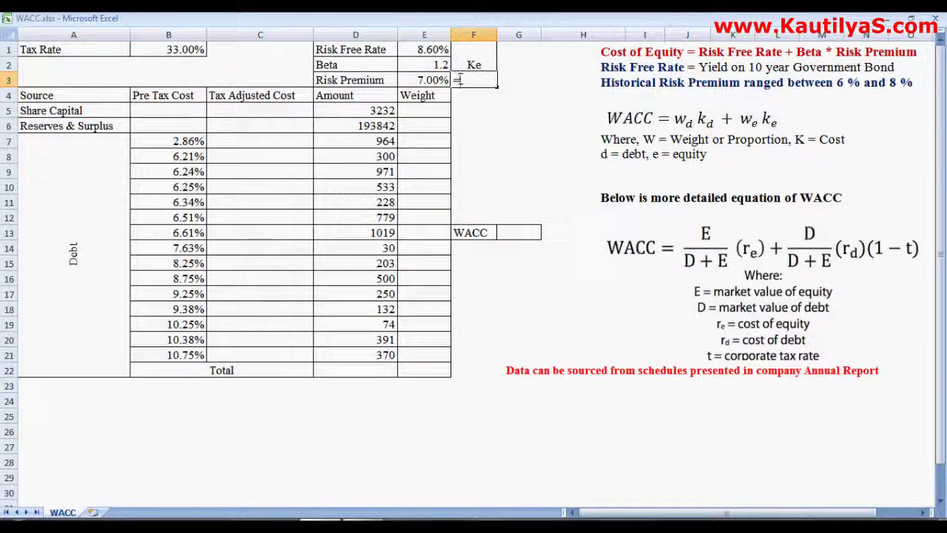
click(418, 50)
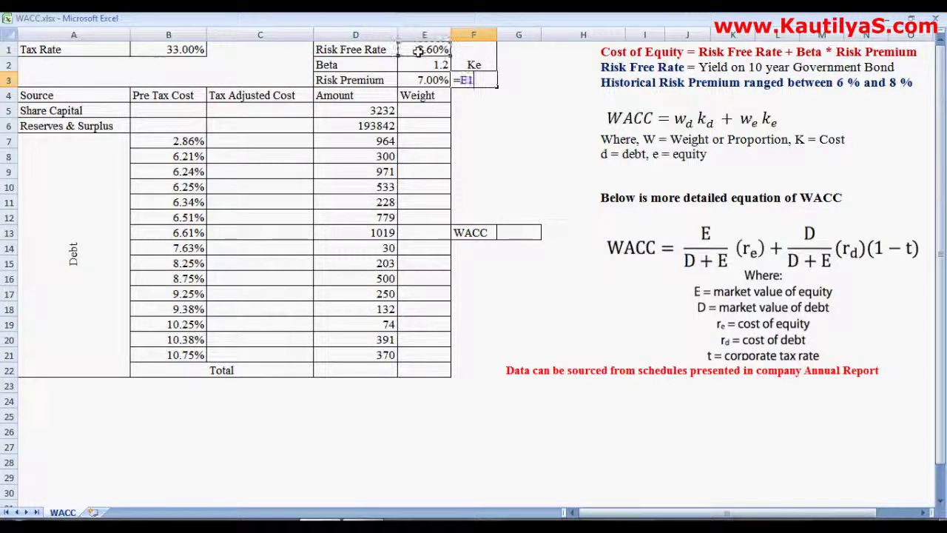
text(+)
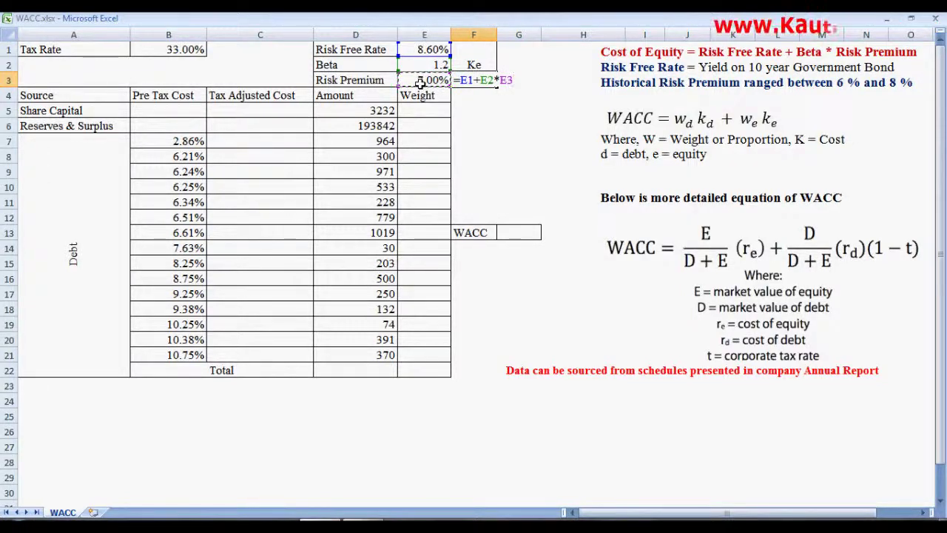
key(Return)
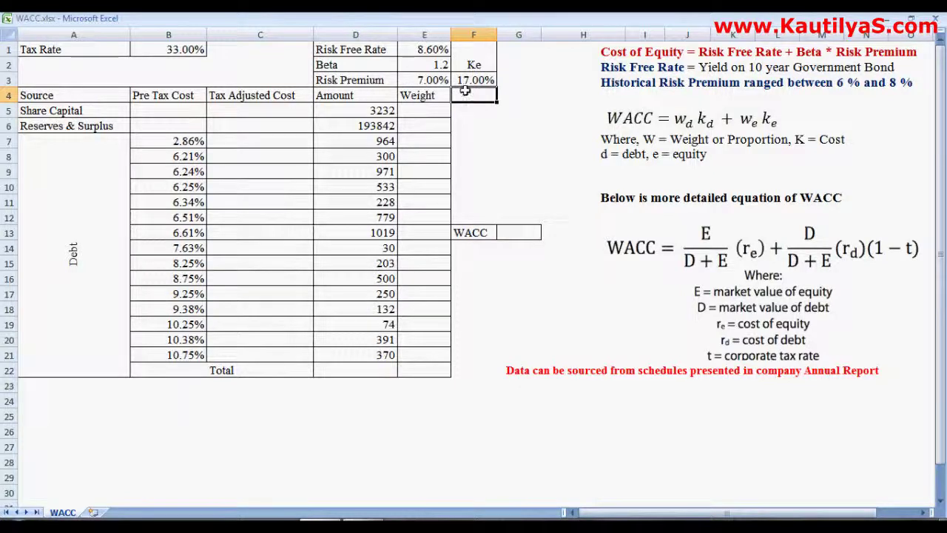
Enter 17% as the pre-tax cost for both Share Capital and Reserves & Surplus.
click(182, 111)
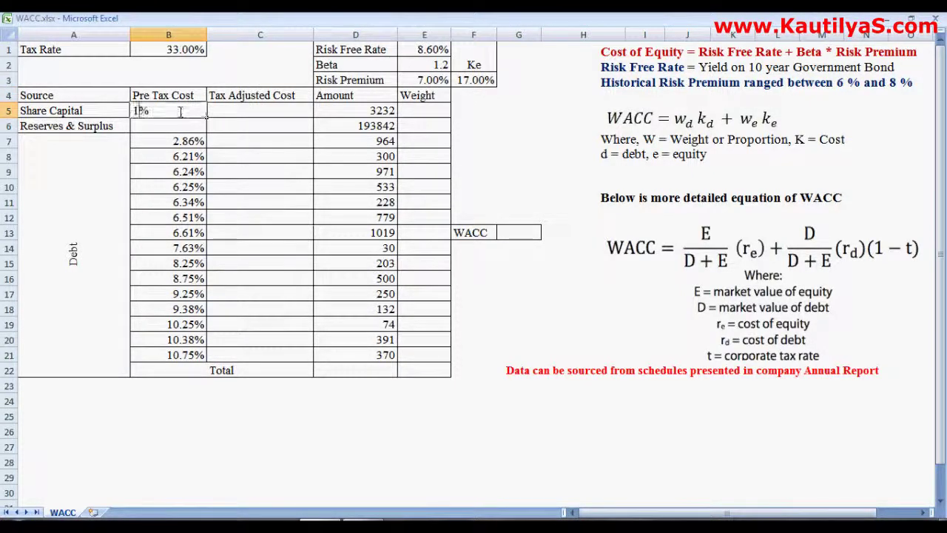
text(17%)
key(Return)
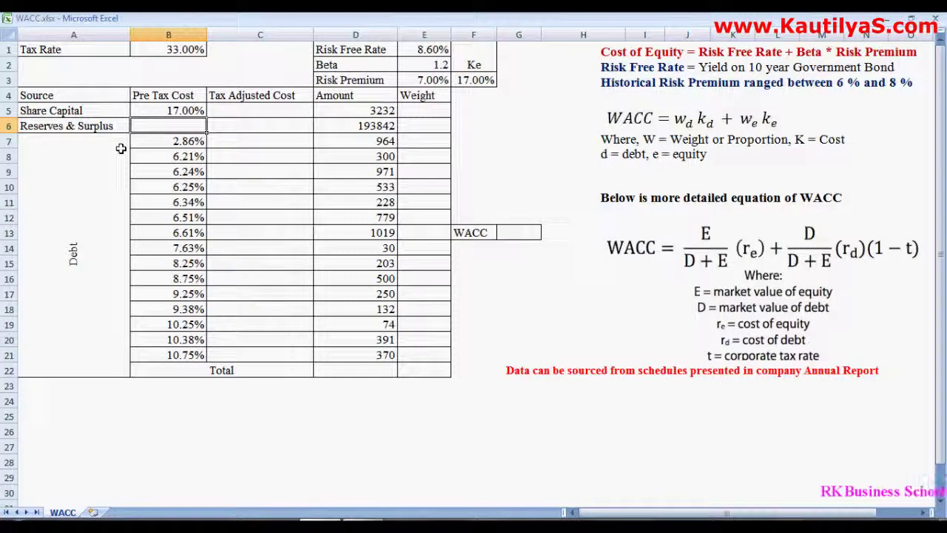
text(17)
key(Return)
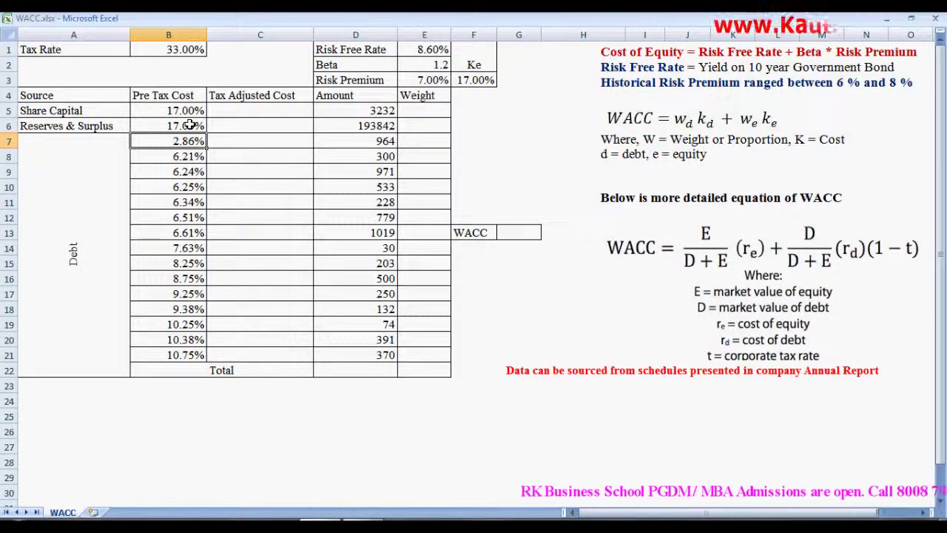
Enter 17 as the tax adjusted cost for Share Capital and Reserves & Surplus.
click(247, 112)
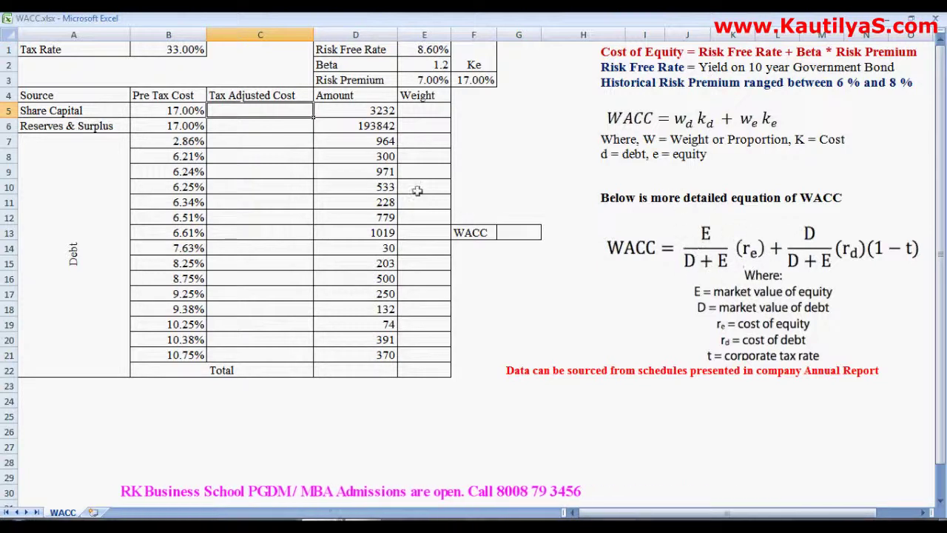
text(17)
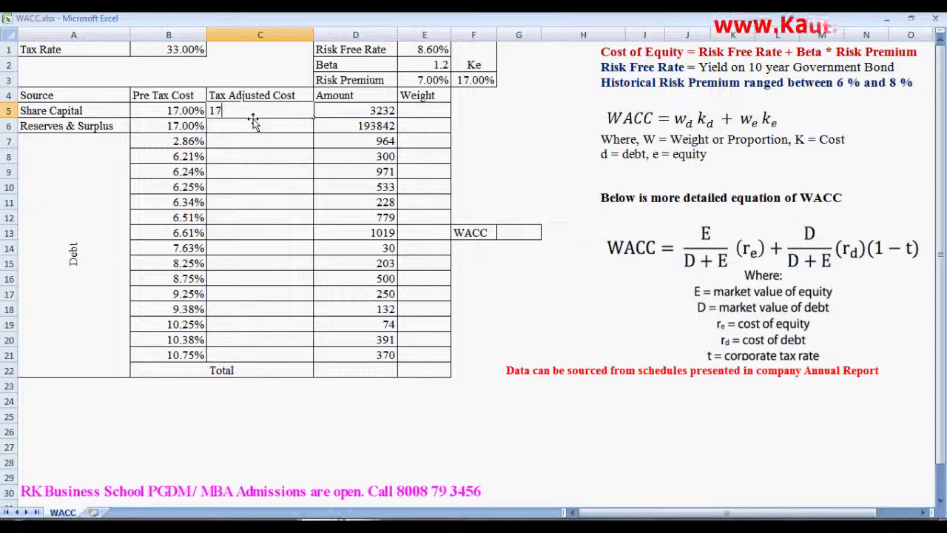
key(Return)
text(17)
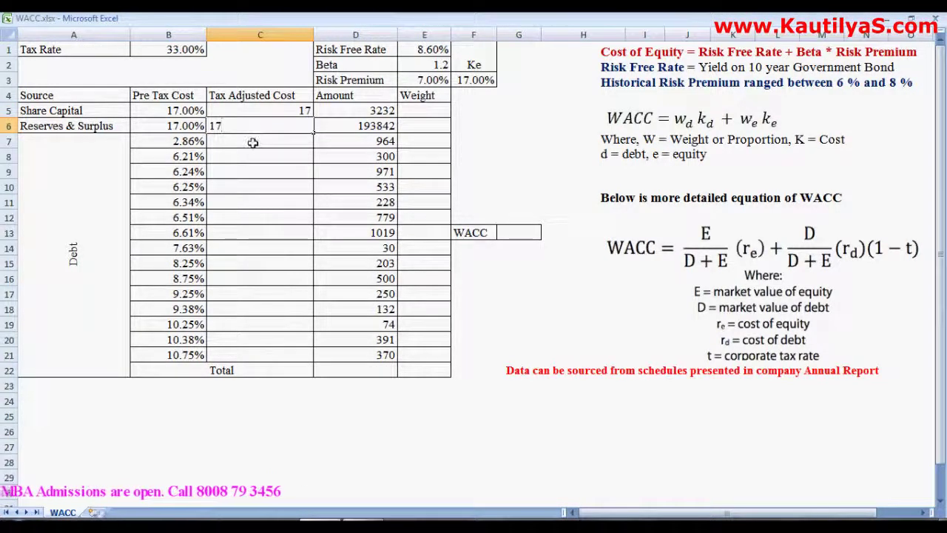
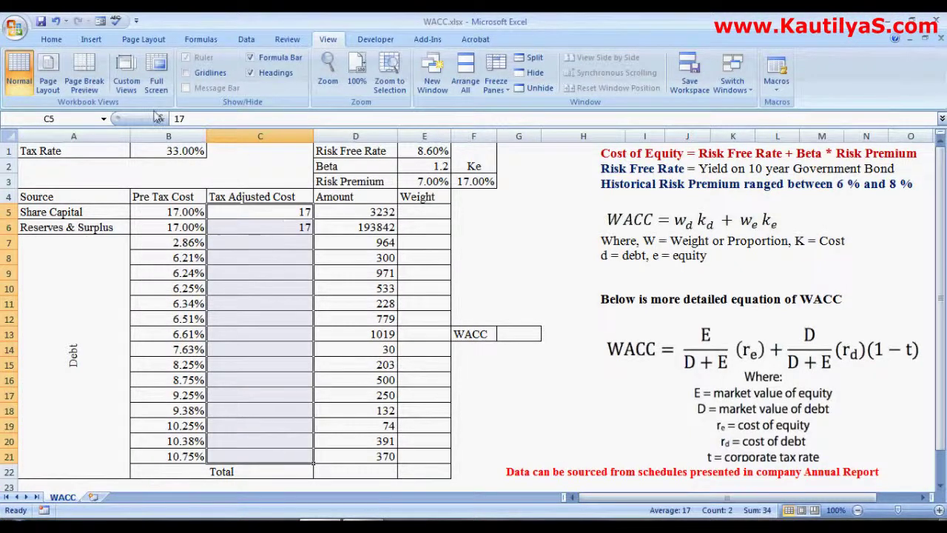
Format the Tax Adjusted Cost cells C5:C21 as percentages and enter 17% for Share Capital and Reserves & Surplus.
click(52, 42)
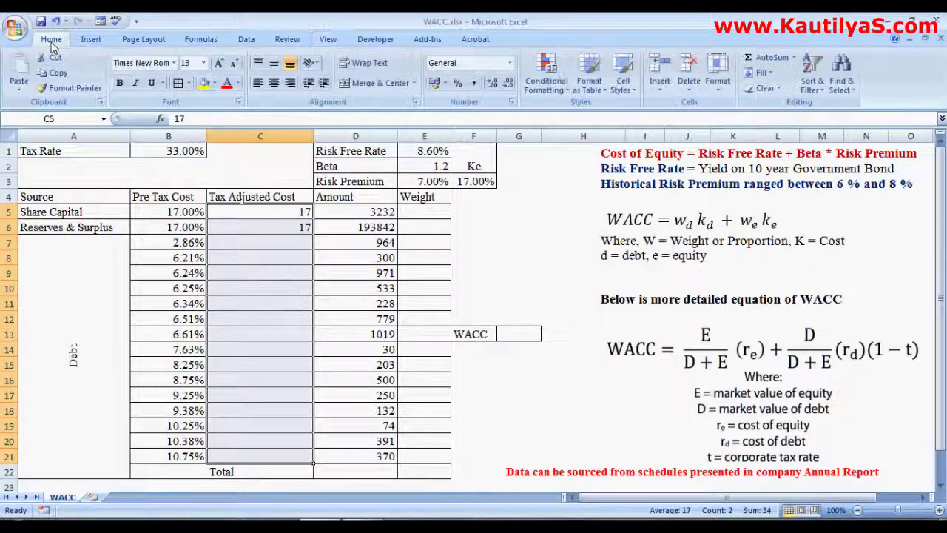
click(458, 85)
click(281, 214)
text(17)
key(Return)
text(17)
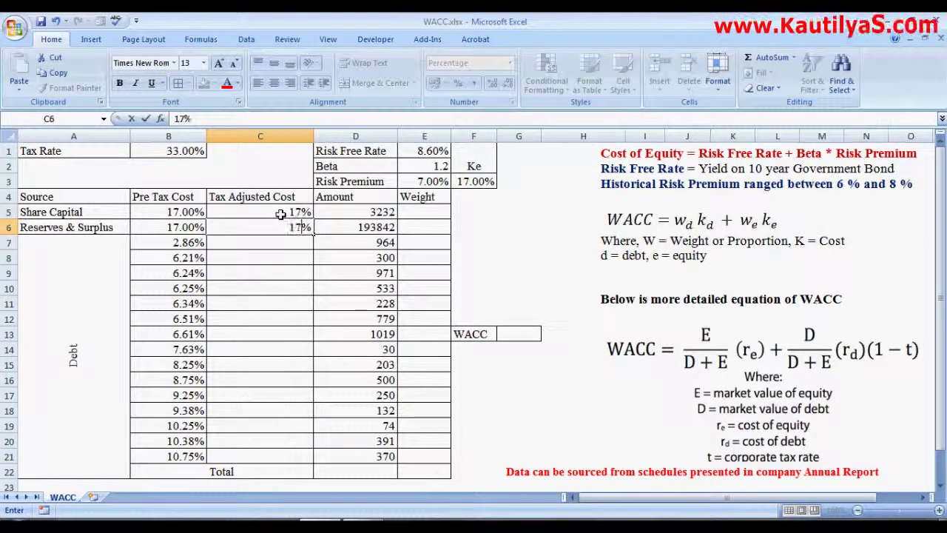
key(Return)
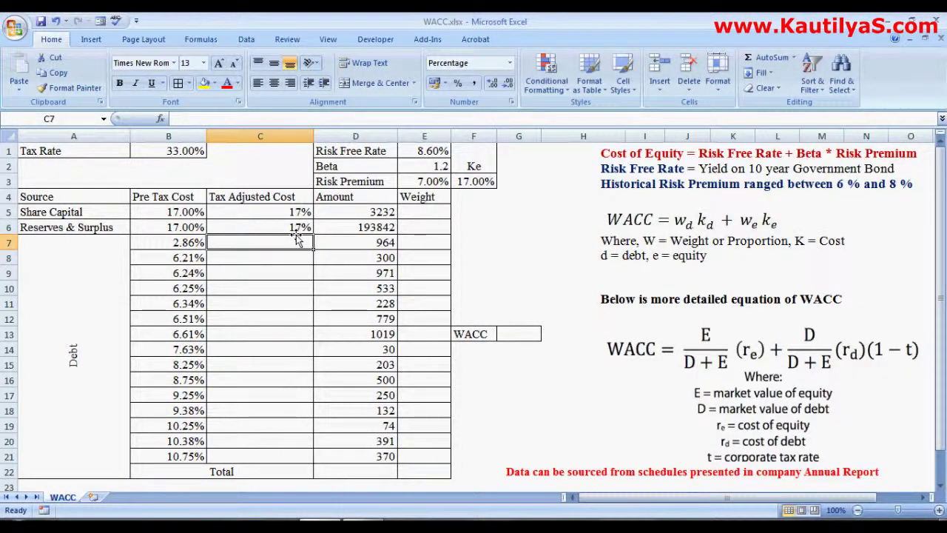
In full-screen view, calculate the tax adjusted cost in C7 as =B7*(1-$B$1) and fill the formula through C21.
click(328, 41)
click(164, 71)
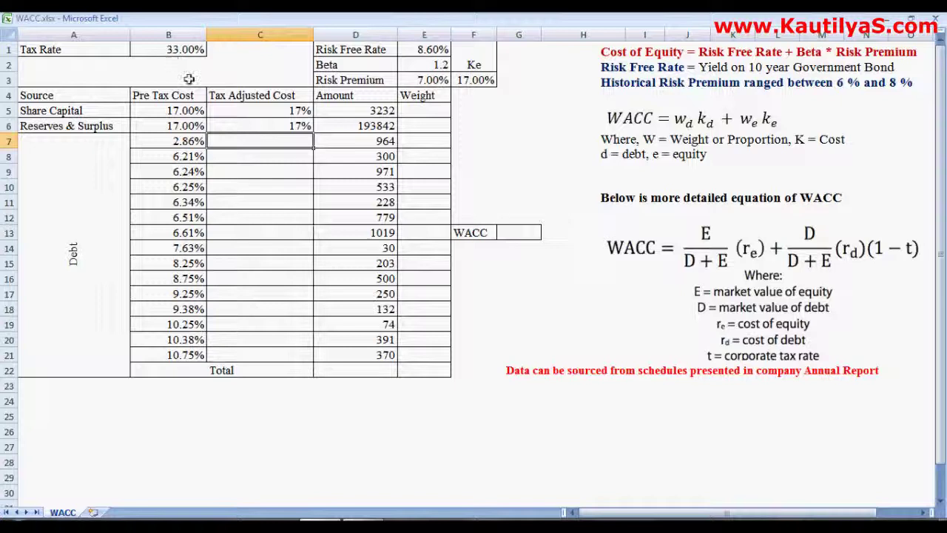
text(=)
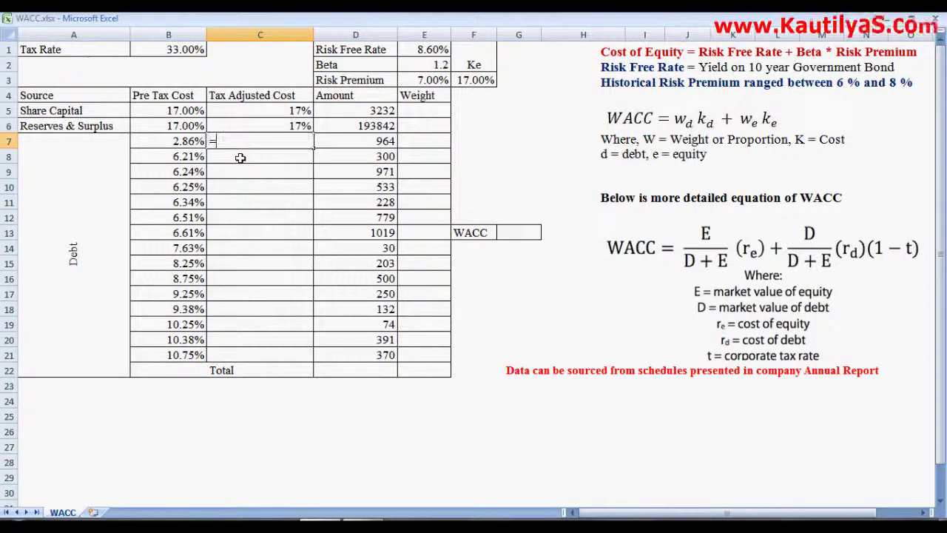
click(158, 141)
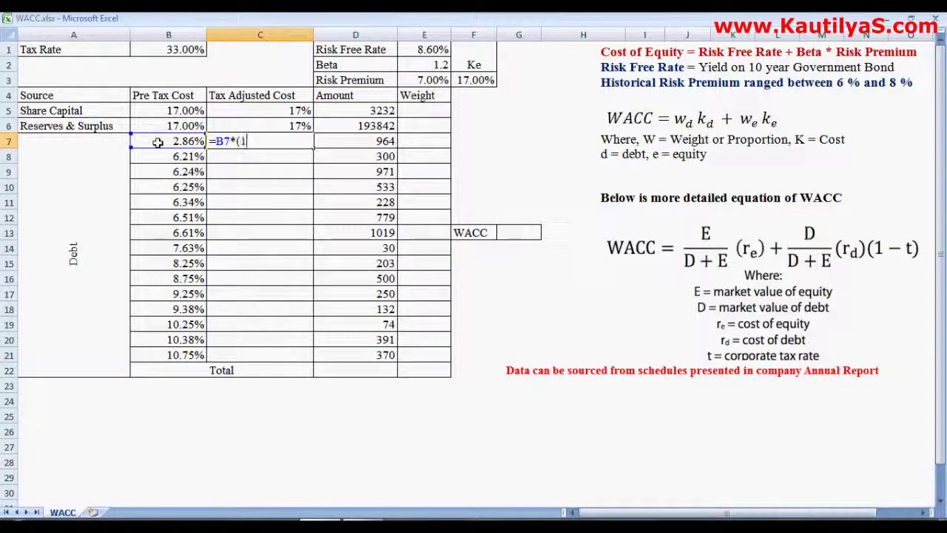
text(*(1-)
click(153, 47)
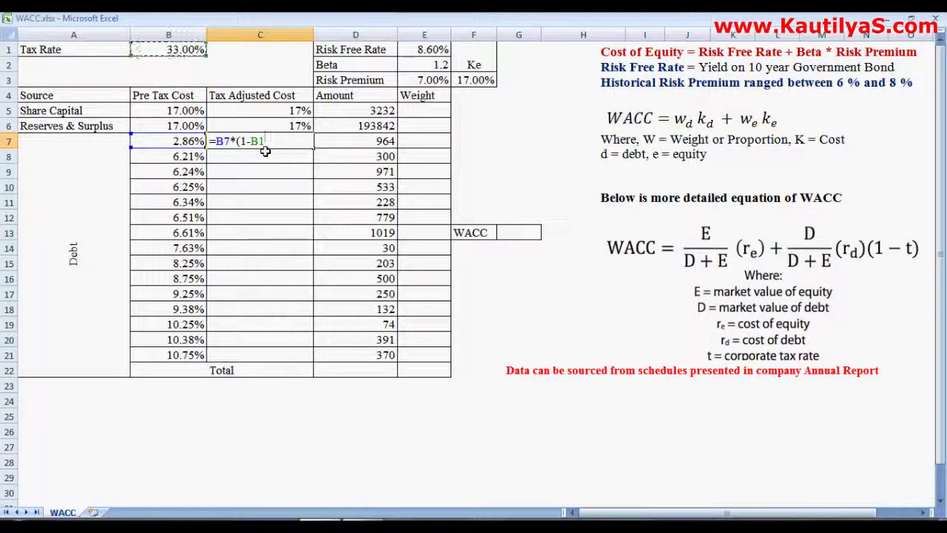
key(F4)
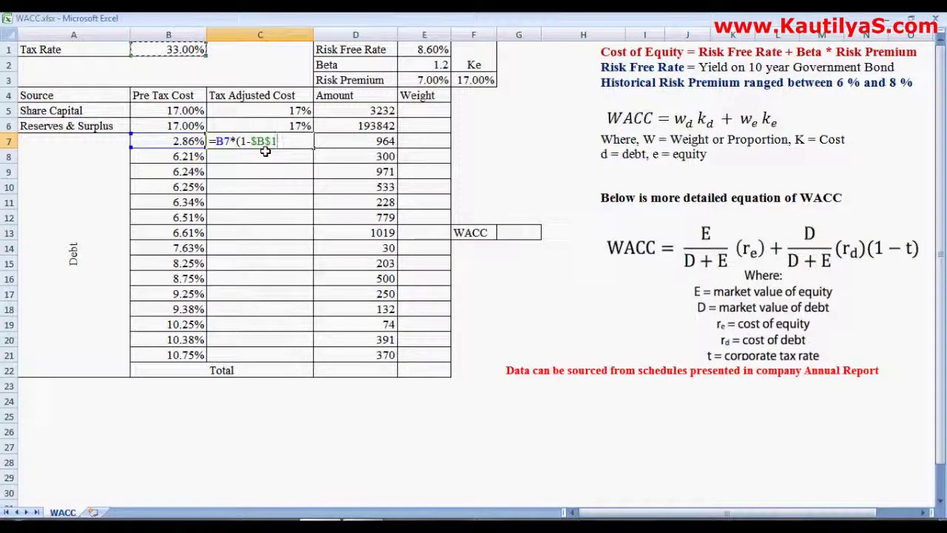
key(Return)
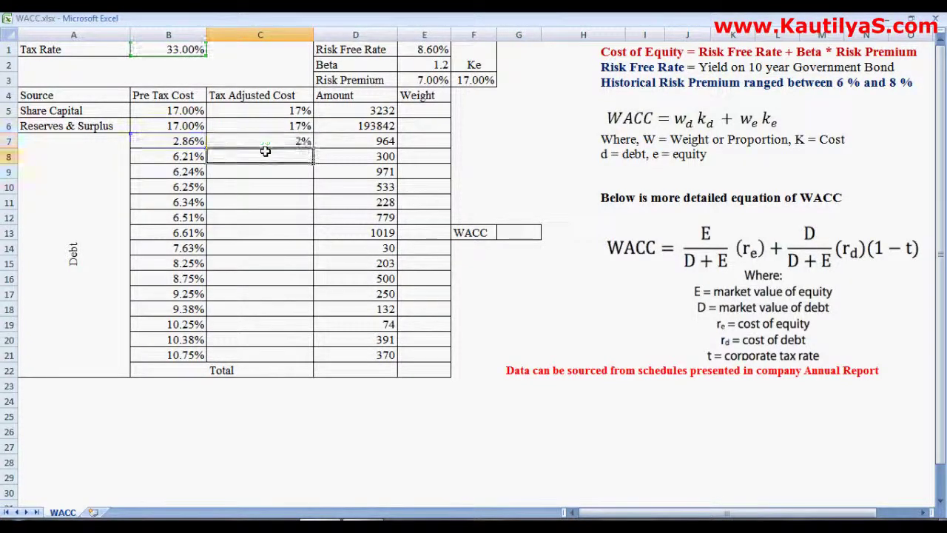
click(268, 140)
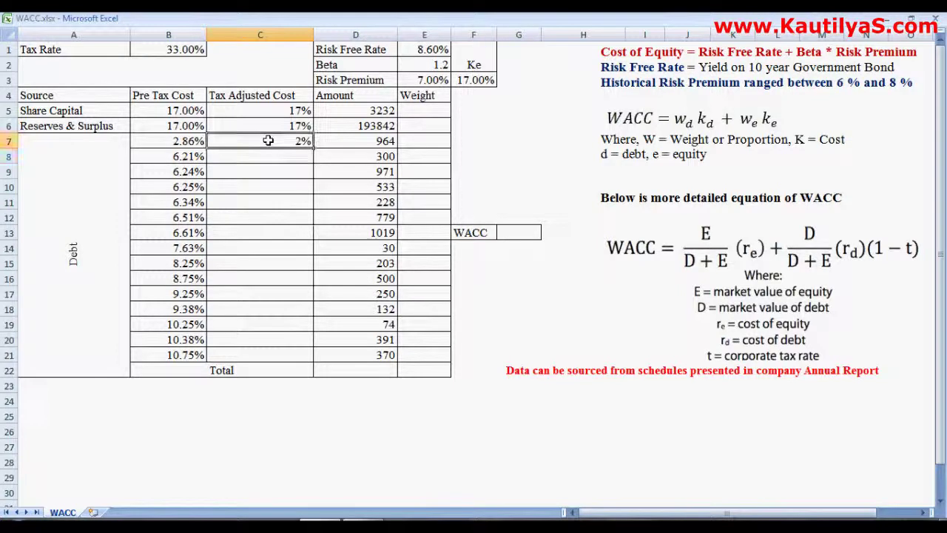
drag(313, 149, 315, 361)
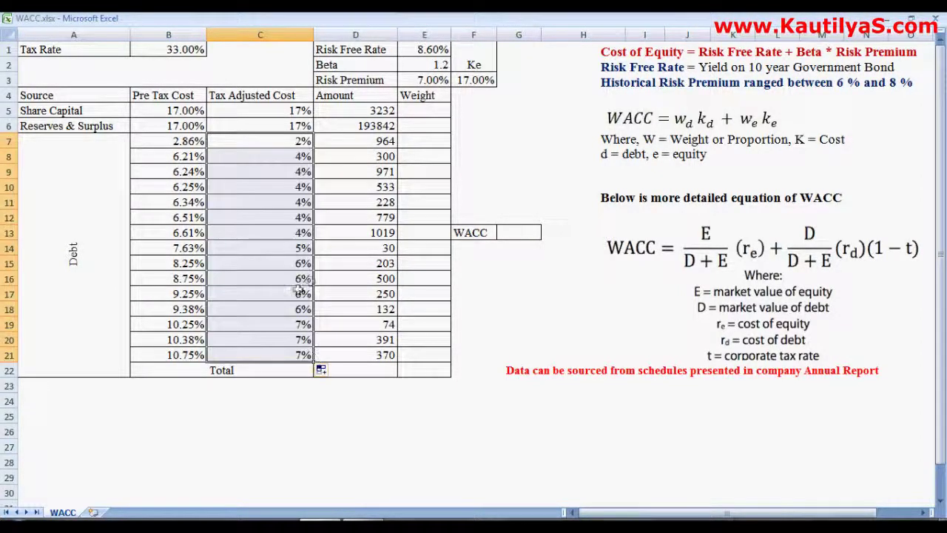
Format the debt rows' tax adjusted costs in C7:C21 as percentages with two decimal places.
right_click(273, 145)
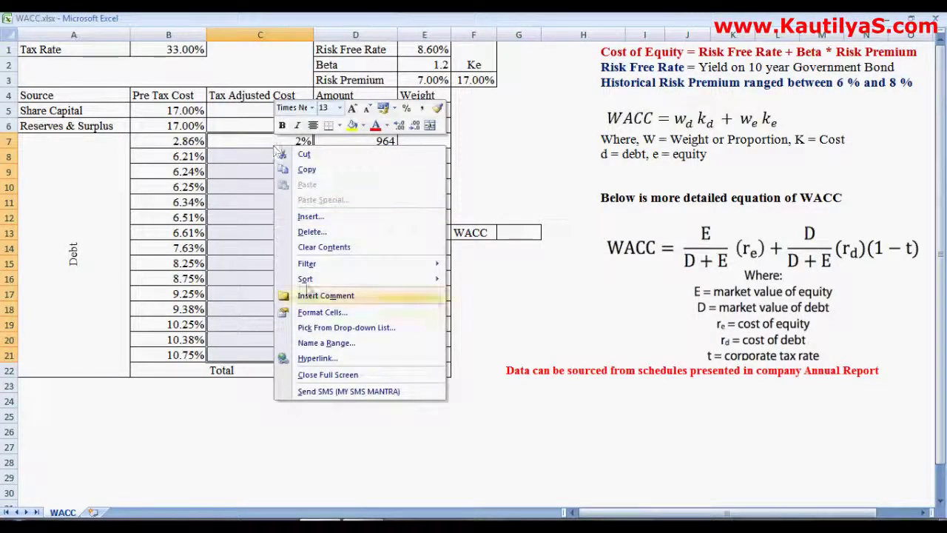
click(320, 312)
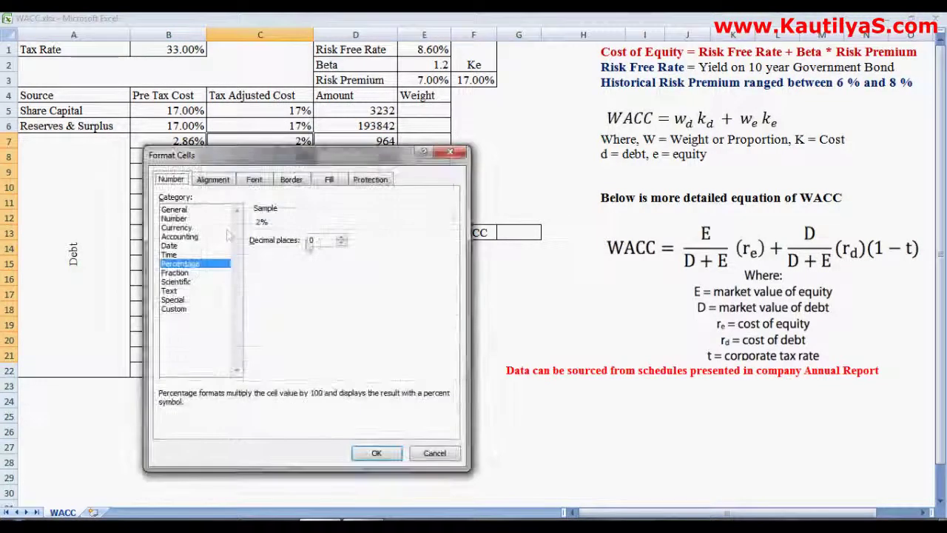
click(181, 220)
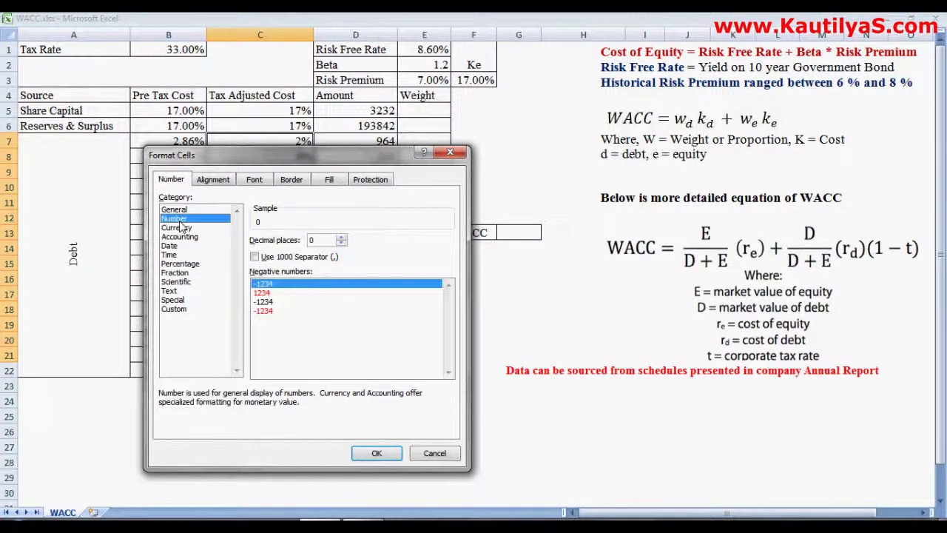
key(Down)
key(Down)
key(Down)
key(Down)
key(Down)
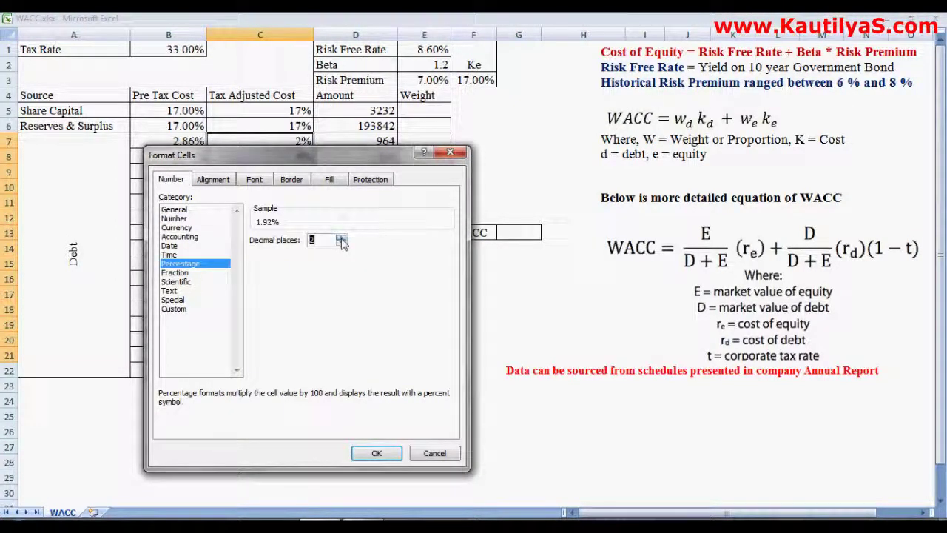
click(377, 452)
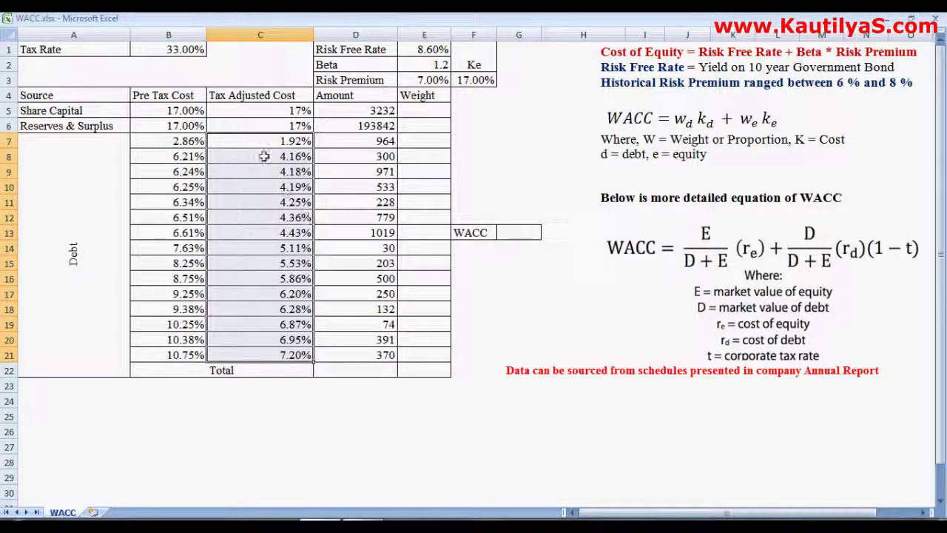
click(227, 140)
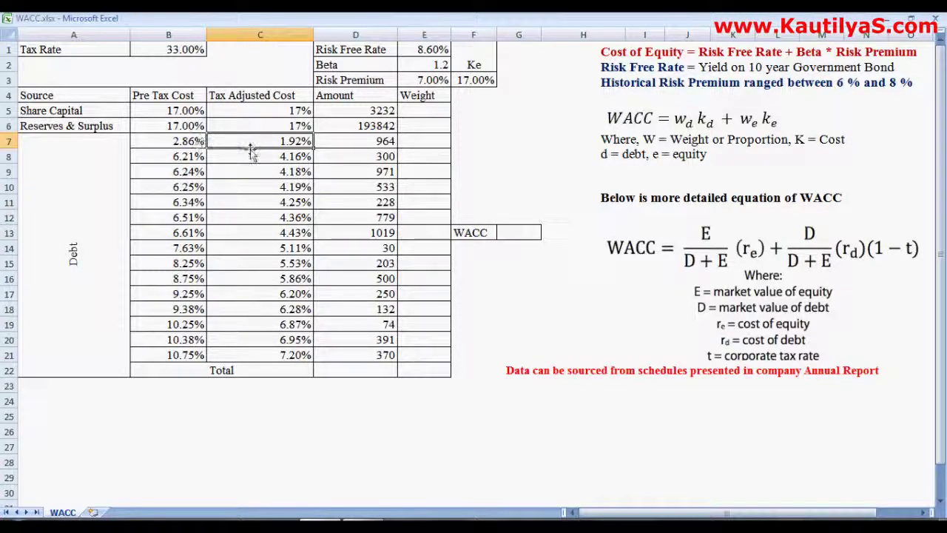
Total the Amount column in D22 with a SUM of D5:D21.
click(418, 113)
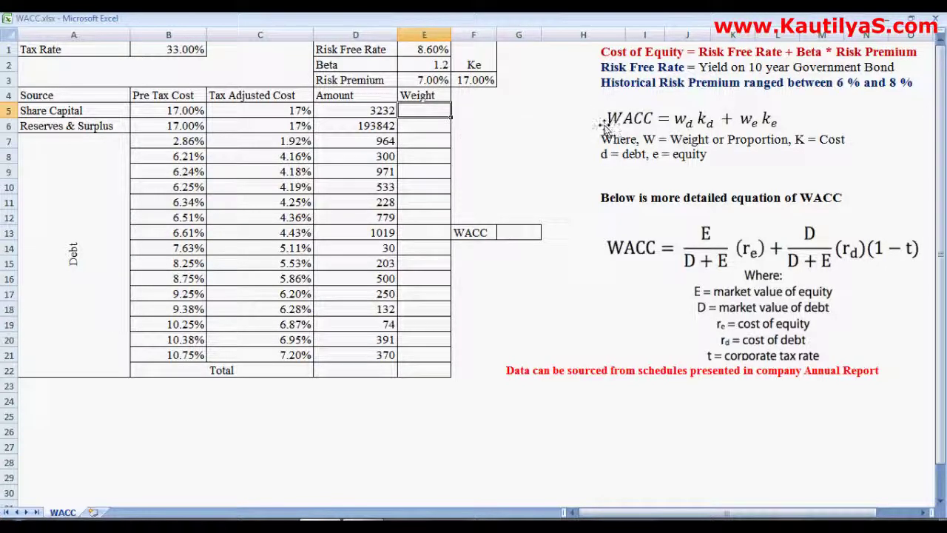
click(347, 370)
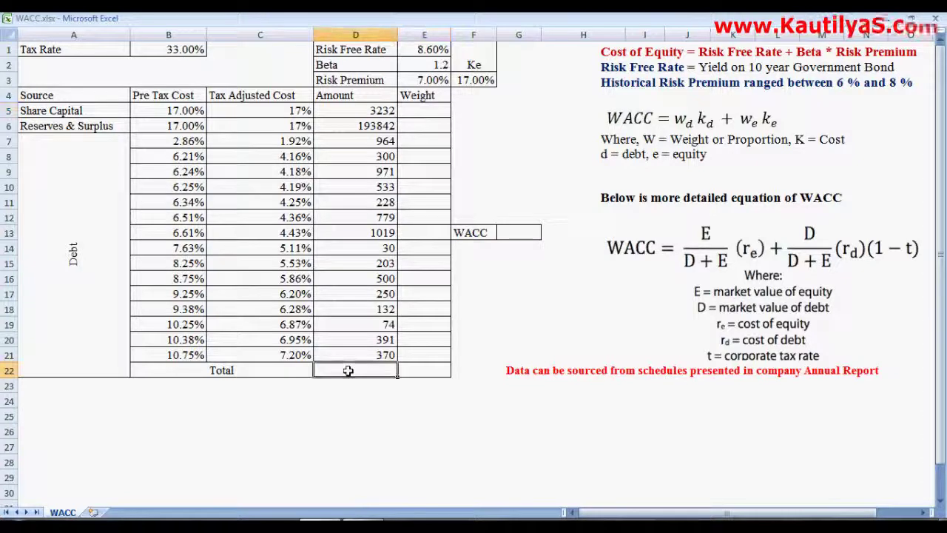
text(=)
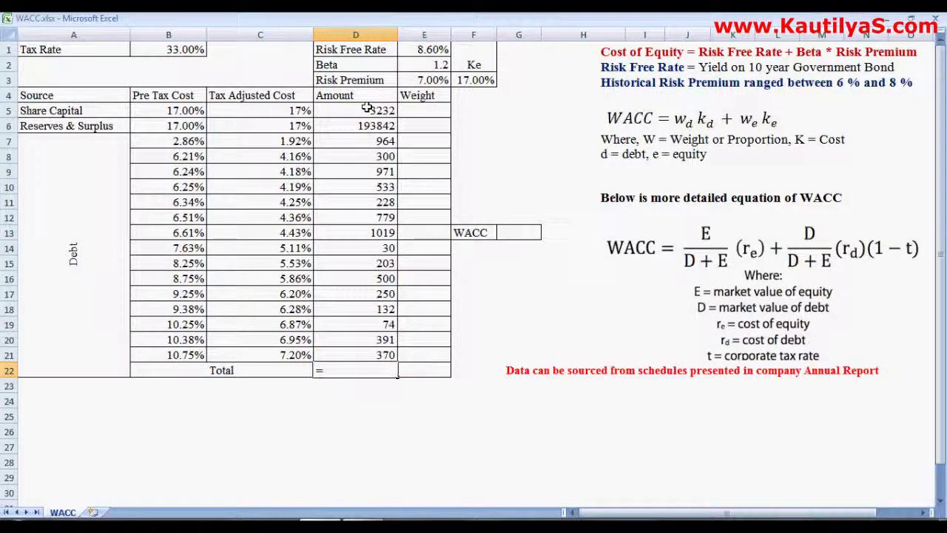
text(sum()
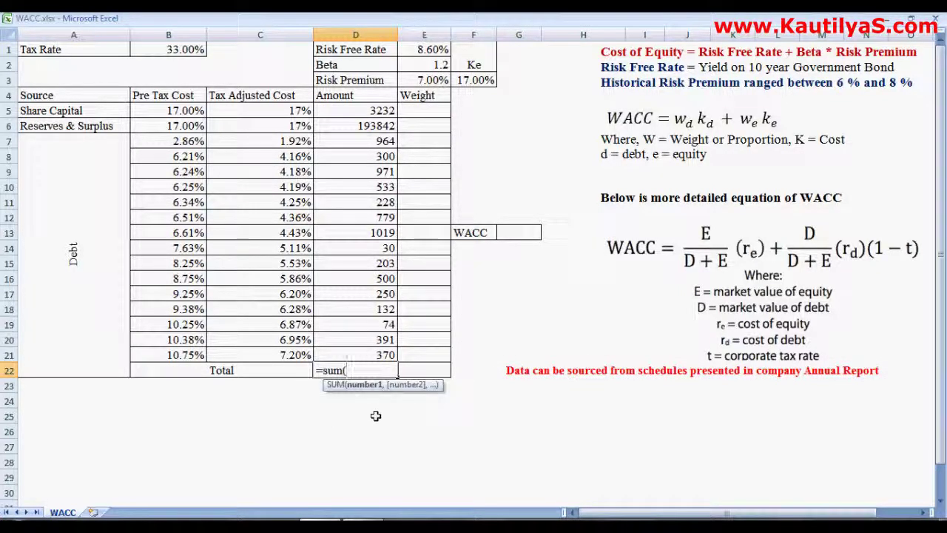
drag(379, 111, 366, 354)
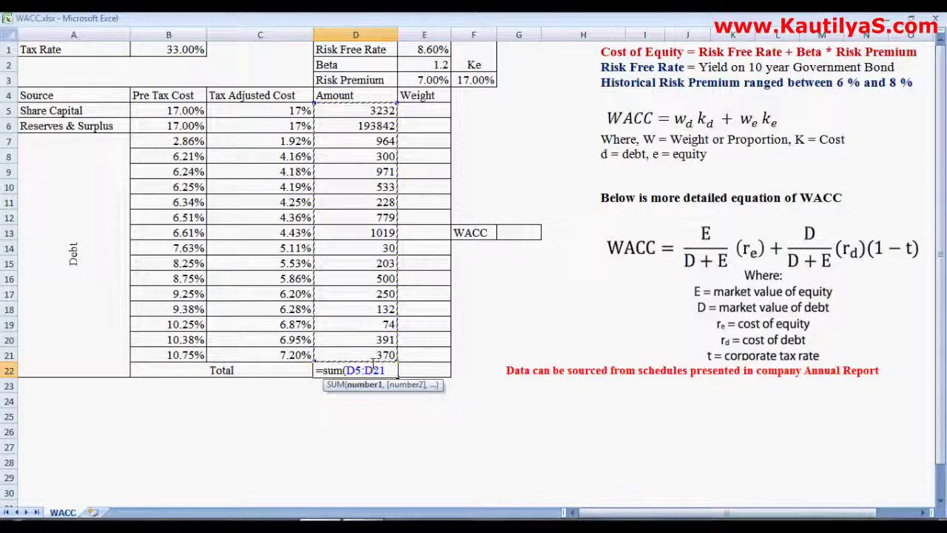
key(Return)
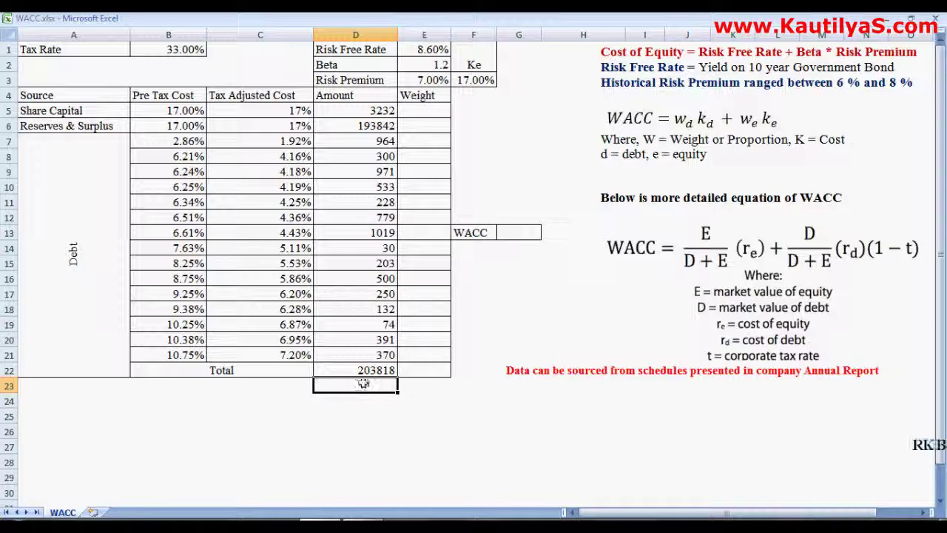
click(340, 370)
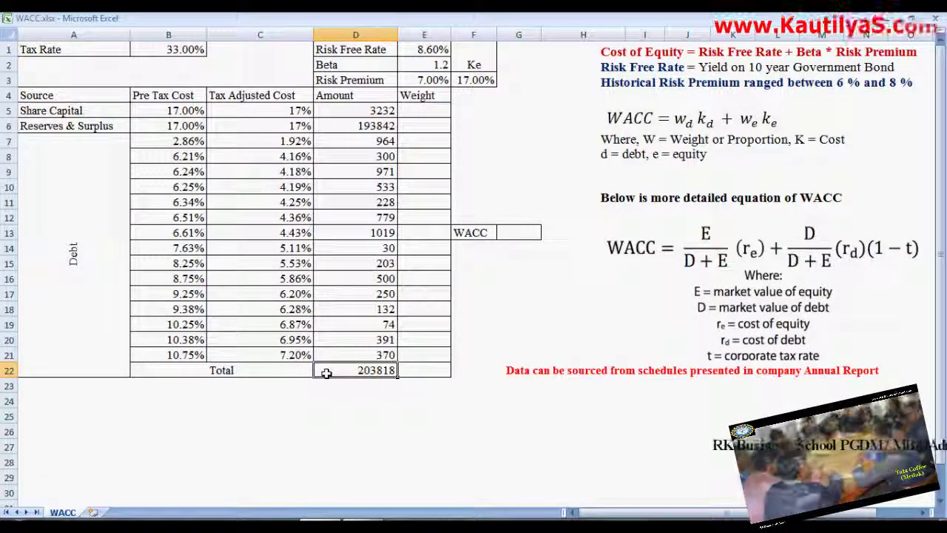
Calculate the Share Capital weight in E5 as =D5/$D$22 and fill the formula through E22.
click(419, 110)
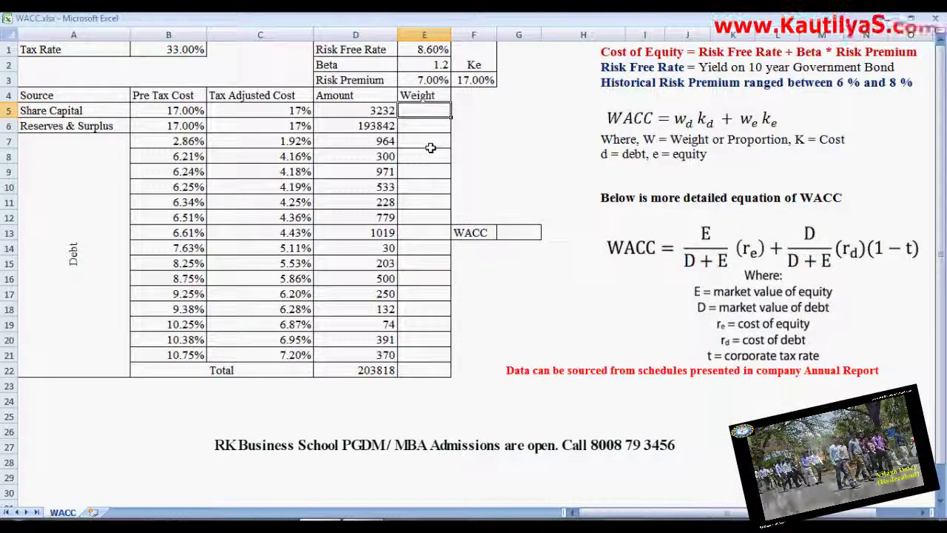
text(=)
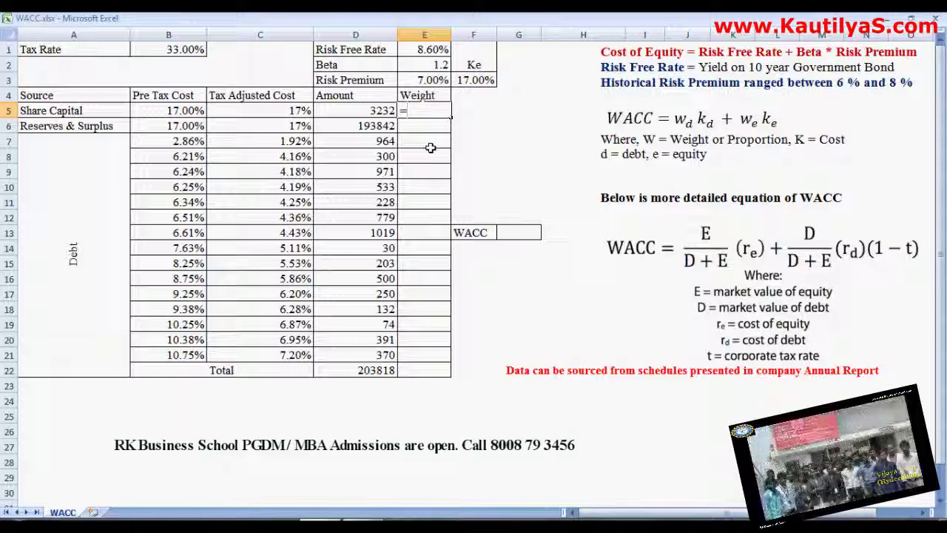
click(360, 113)
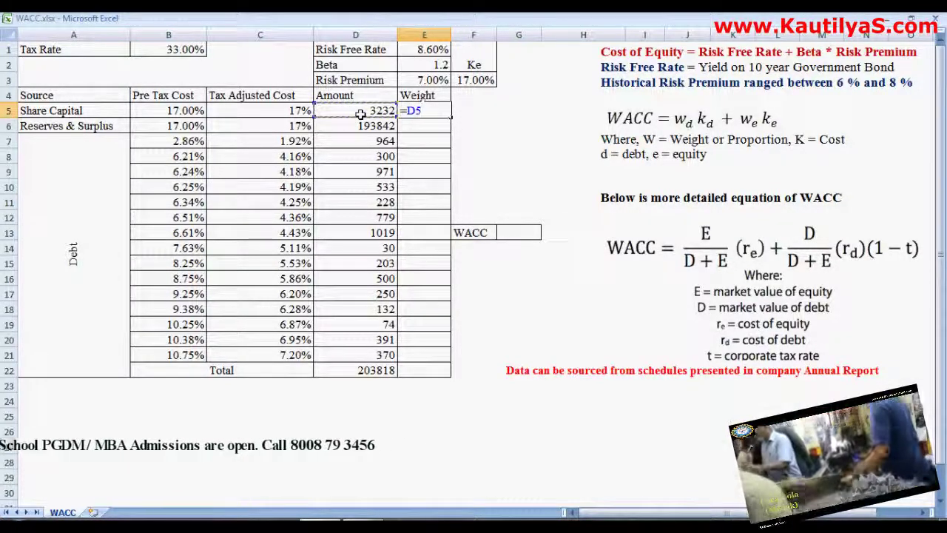
text(/)
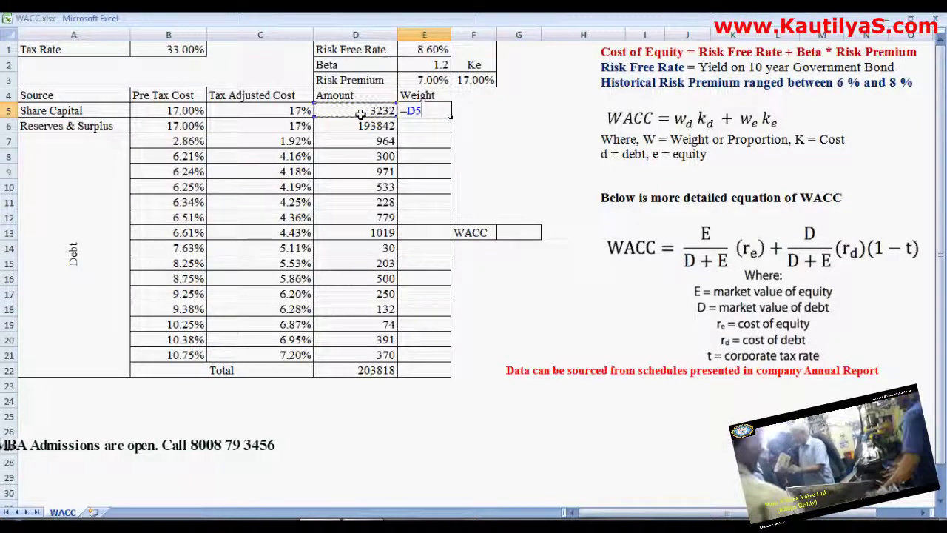
click(343, 368)
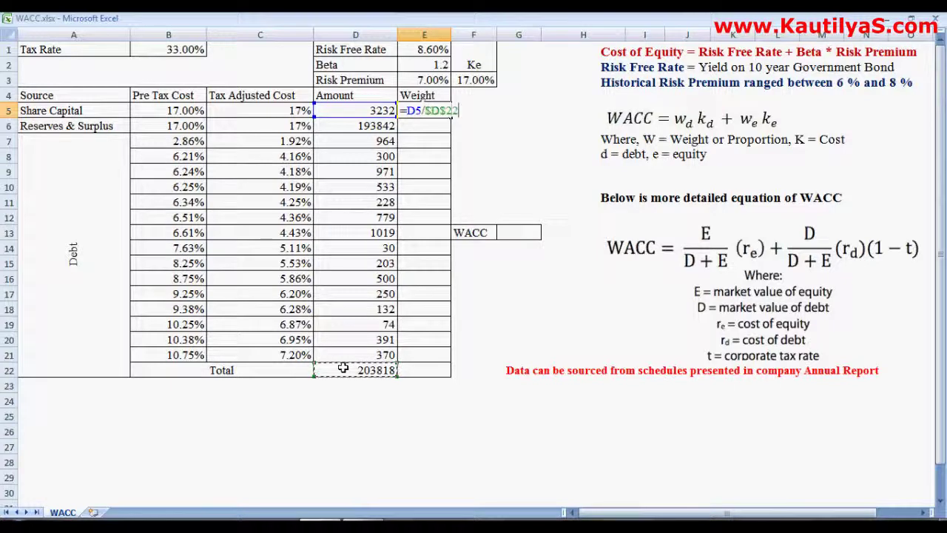
key(F4)
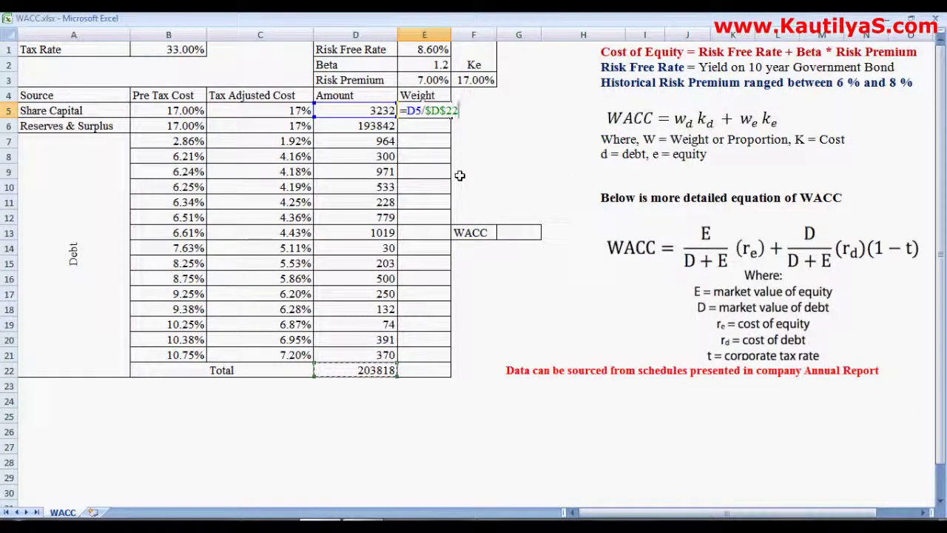
key(Return)
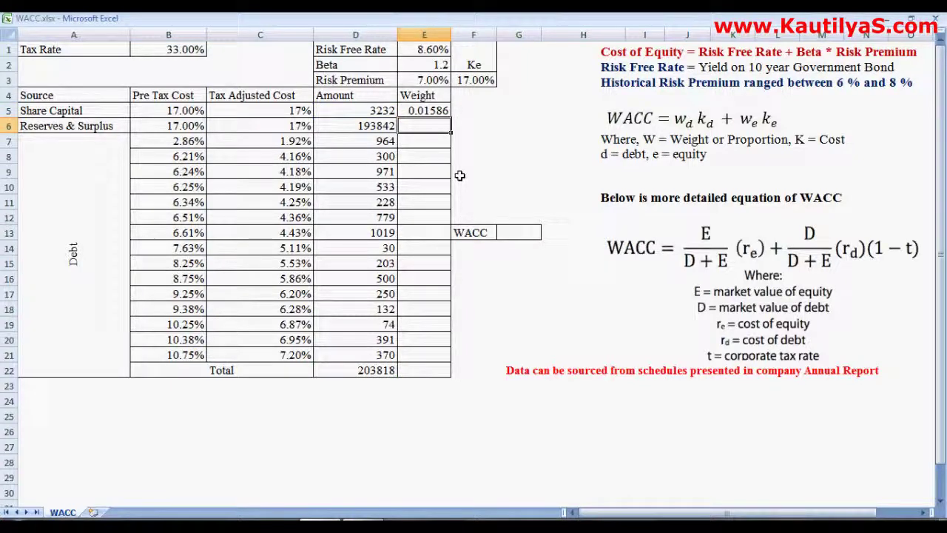
click(430, 110)
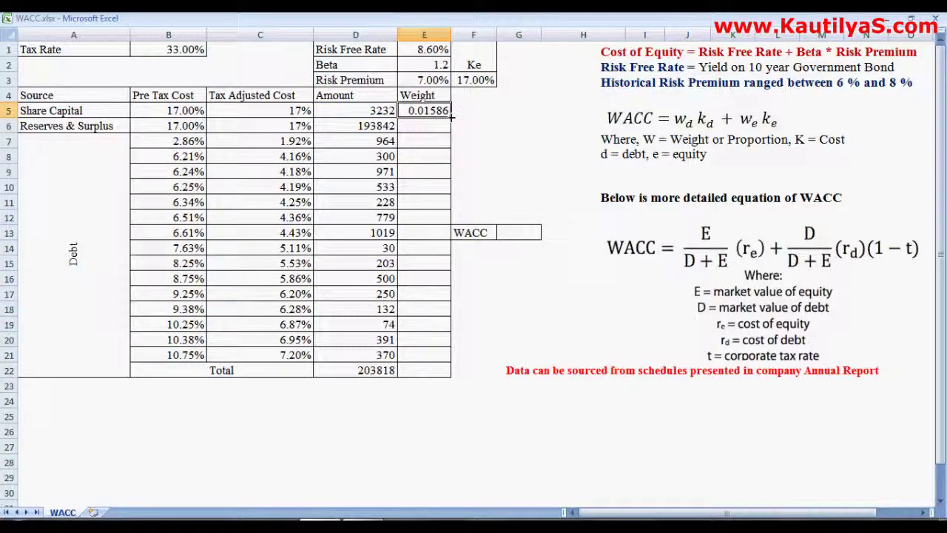
double_click(449, 116)
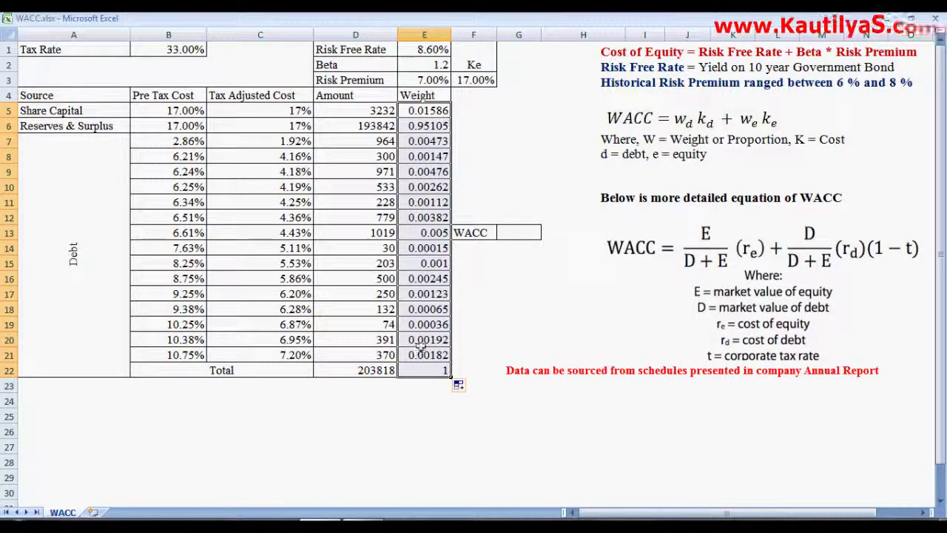
click(424, 371)
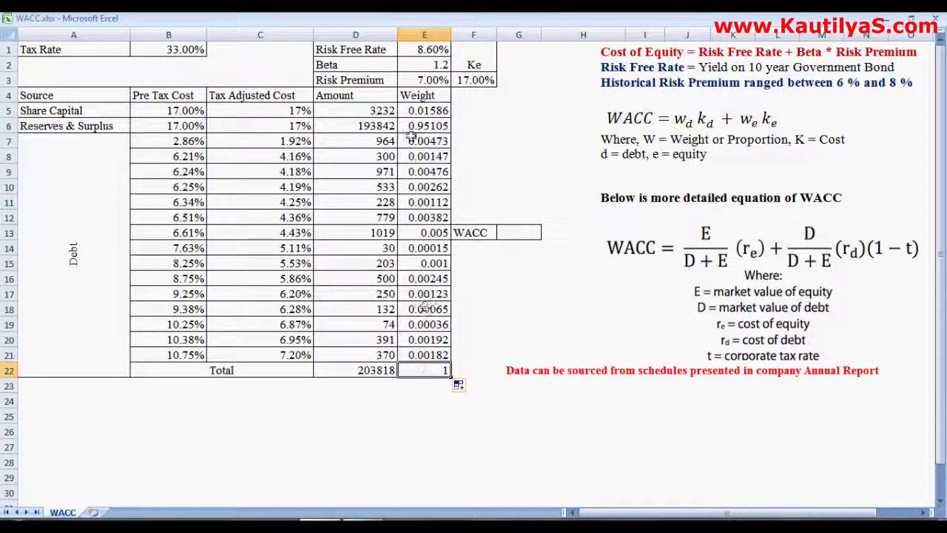
Format the Weight cells E5:E21 as percentages with two decimal places.
drag(418, 111, 415, 353)
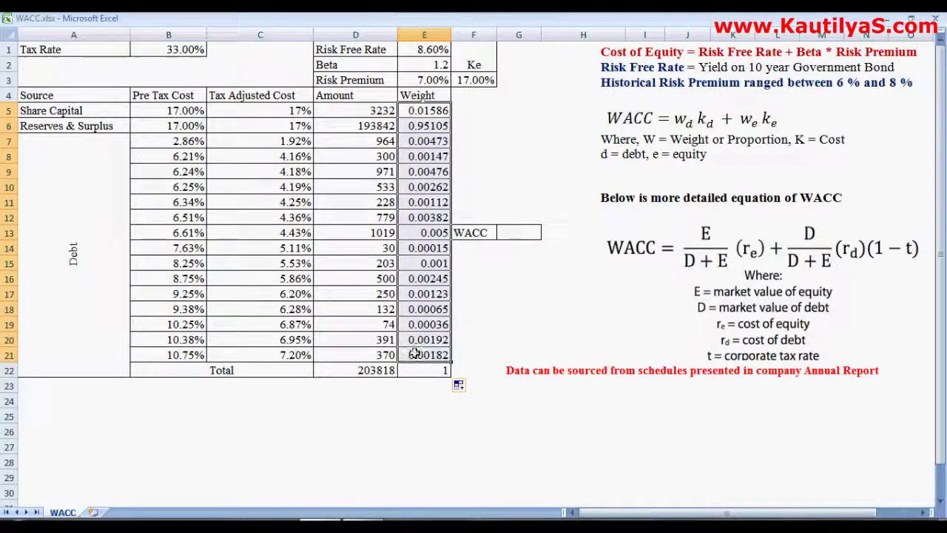
right_click(434, 112)
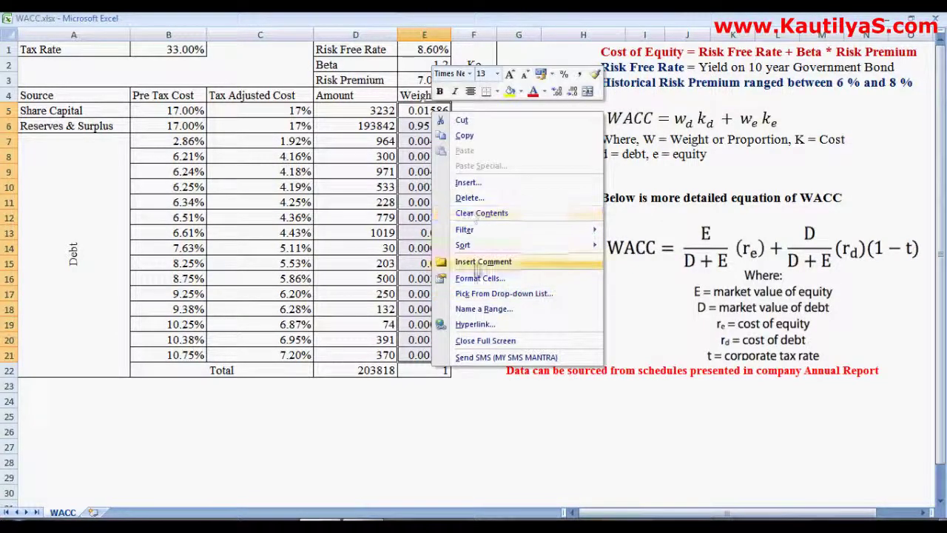
click(473, 279)
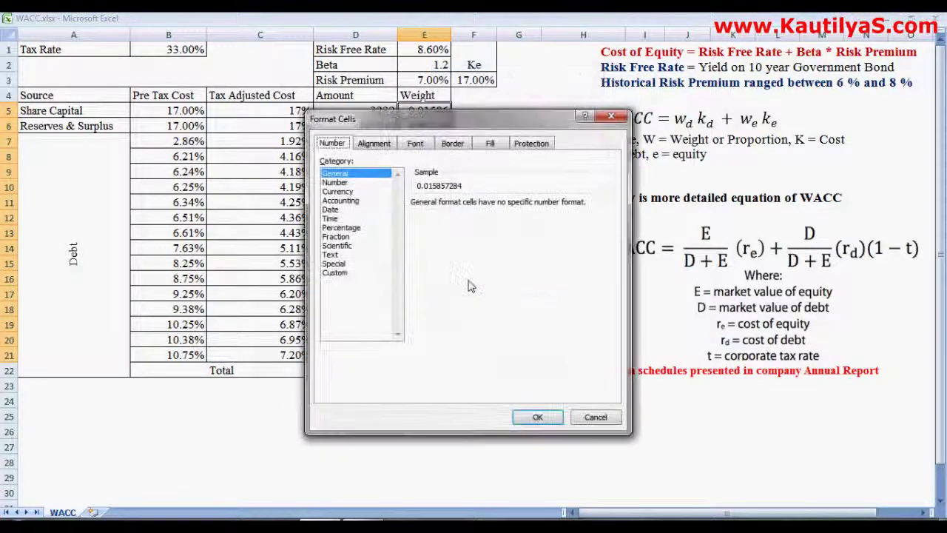
click(353, 229)
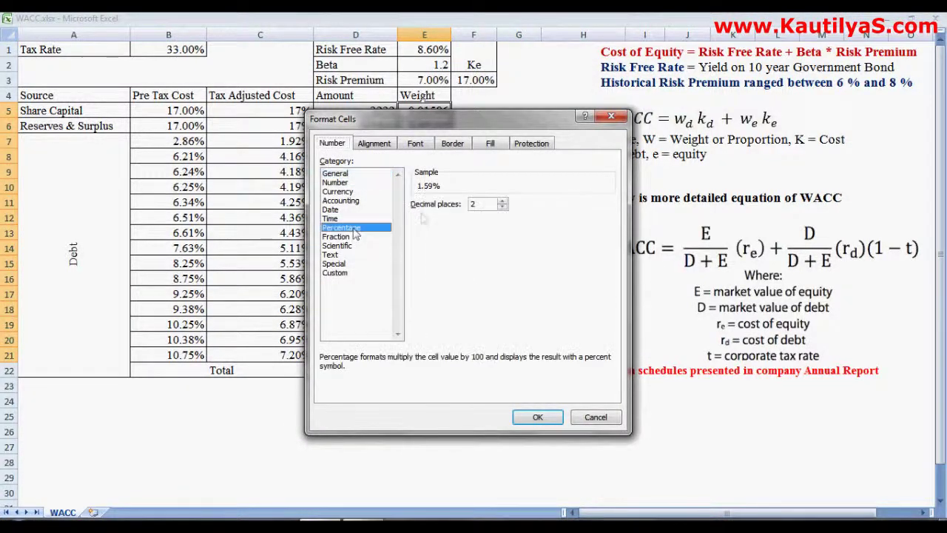
click(535, 419)
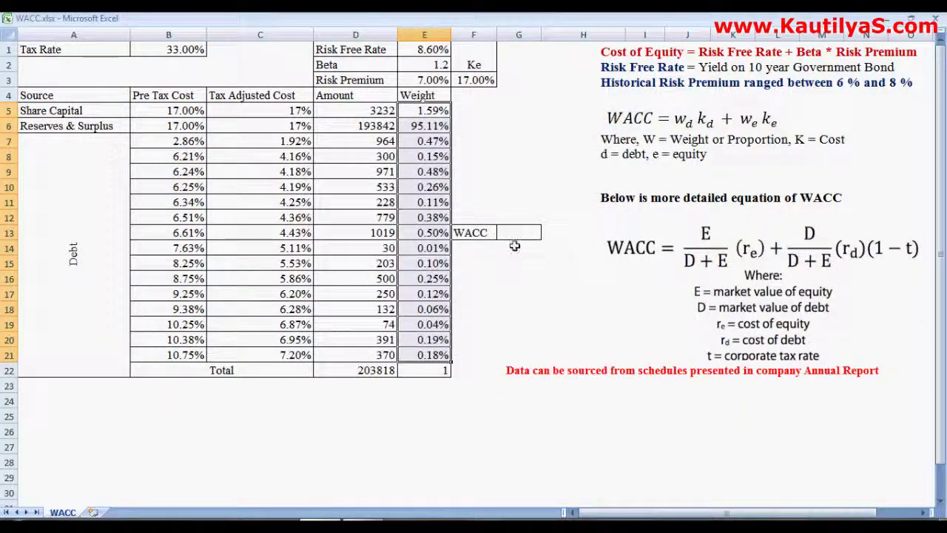
Calculate the WACC in G13 as =SUMPRODUCT(C5:C21,E5:E21), using the tax adjusted costs and weights.
click(517, 234)
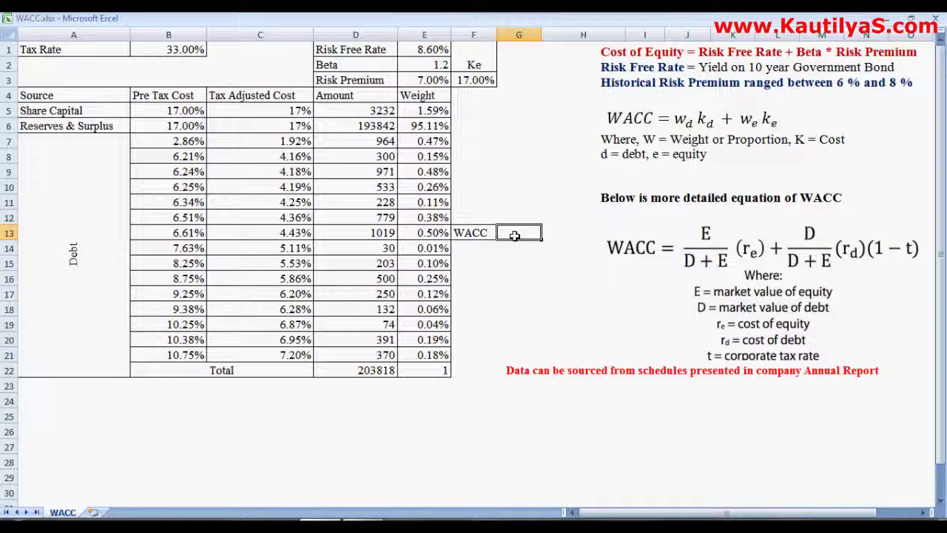
text(=sumproduct()
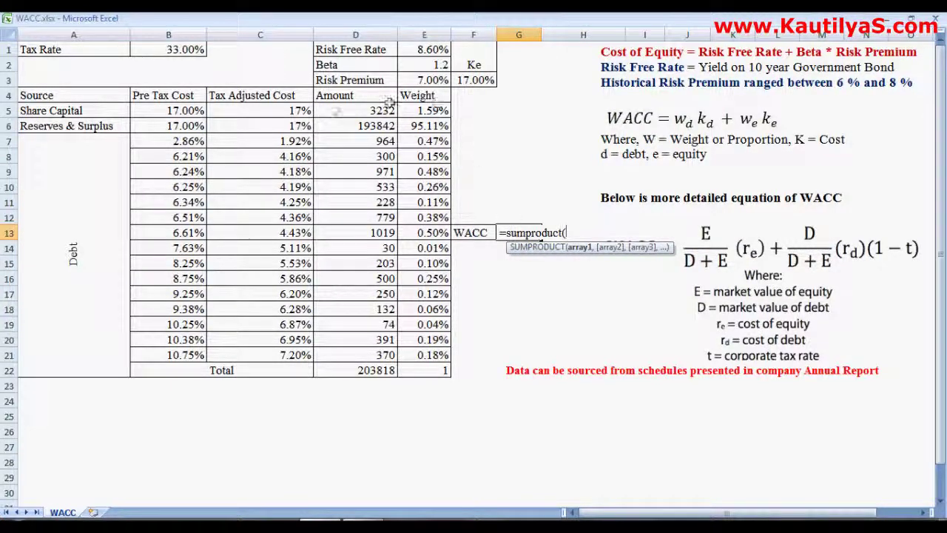
drag(263, 110, 292, 355)
text(,)
key(BackSpace)
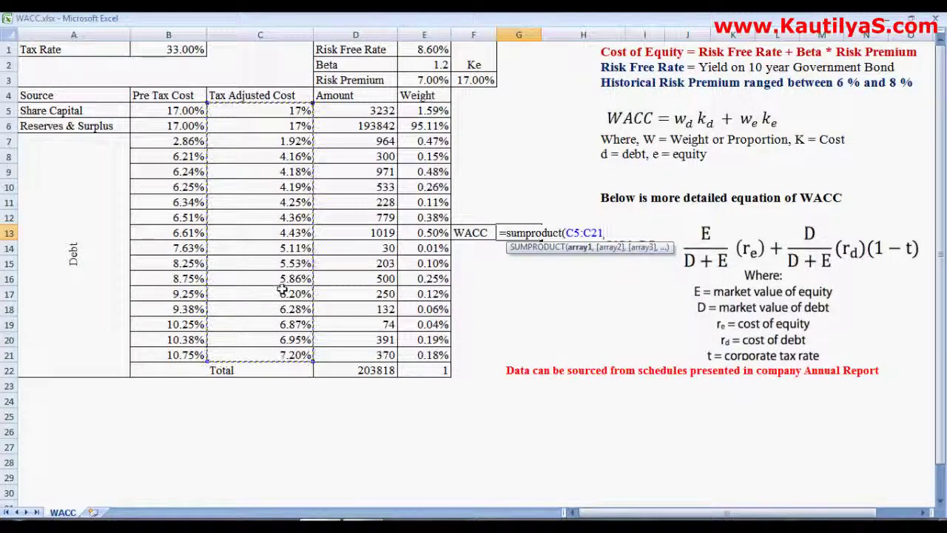
text(,)
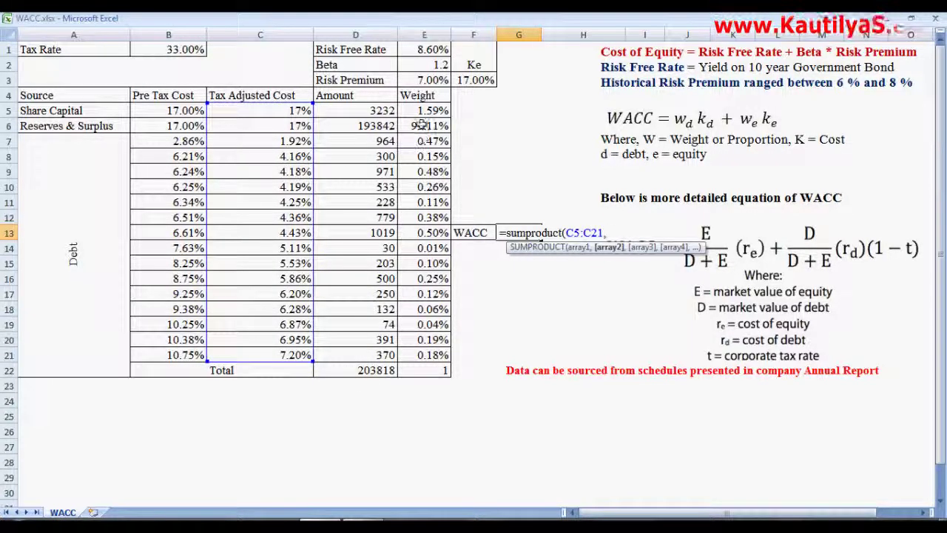
drag(425, 111, 438, 356)
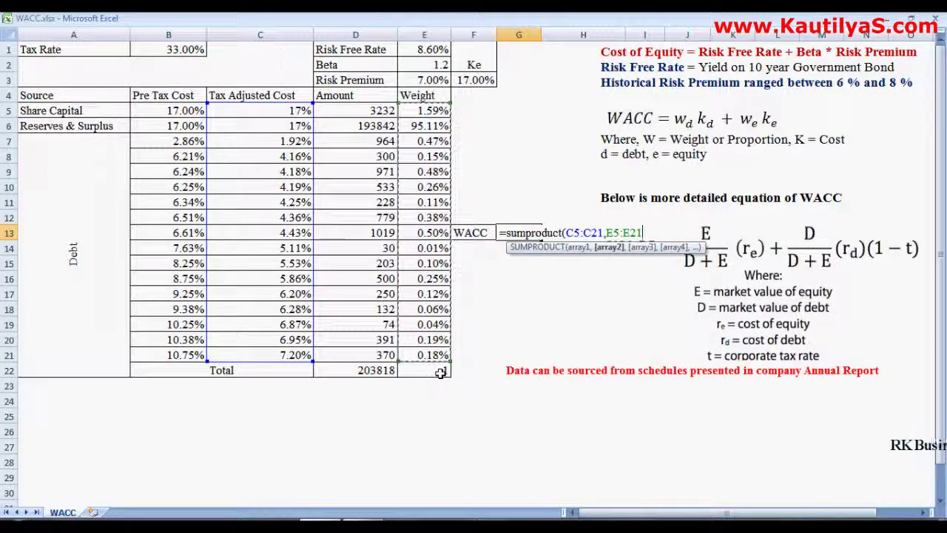
text())
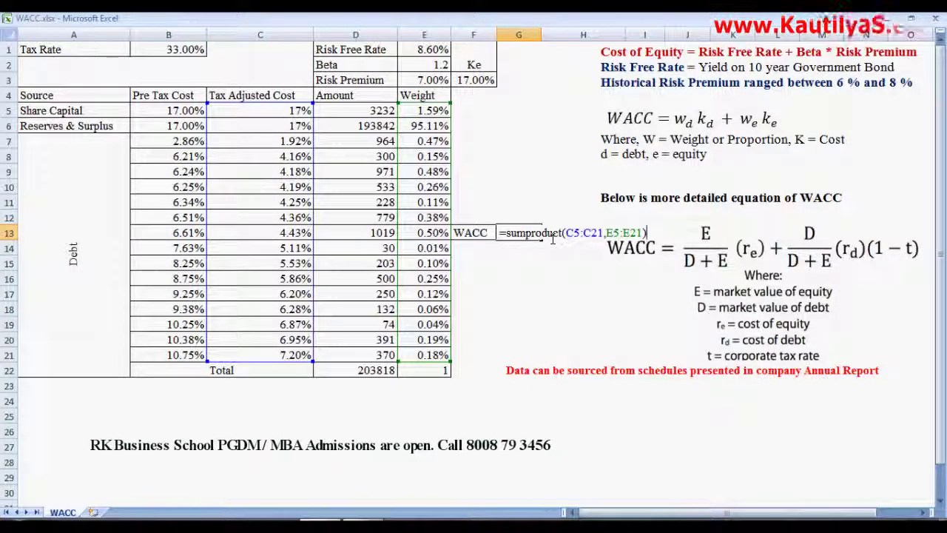
key(Return)
Format the WACC result in G13 as a percentage with two decimal places.
click(518, 233)
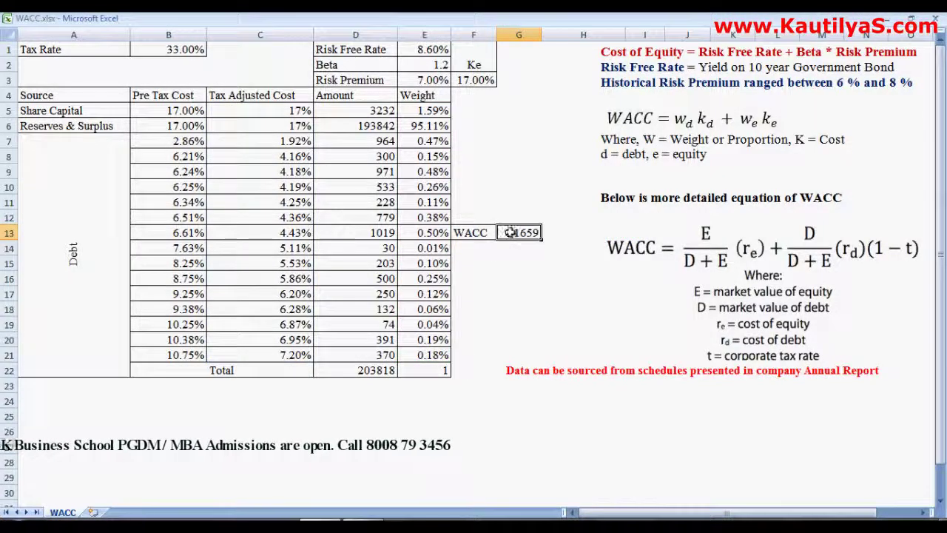
right_click(516, 233)
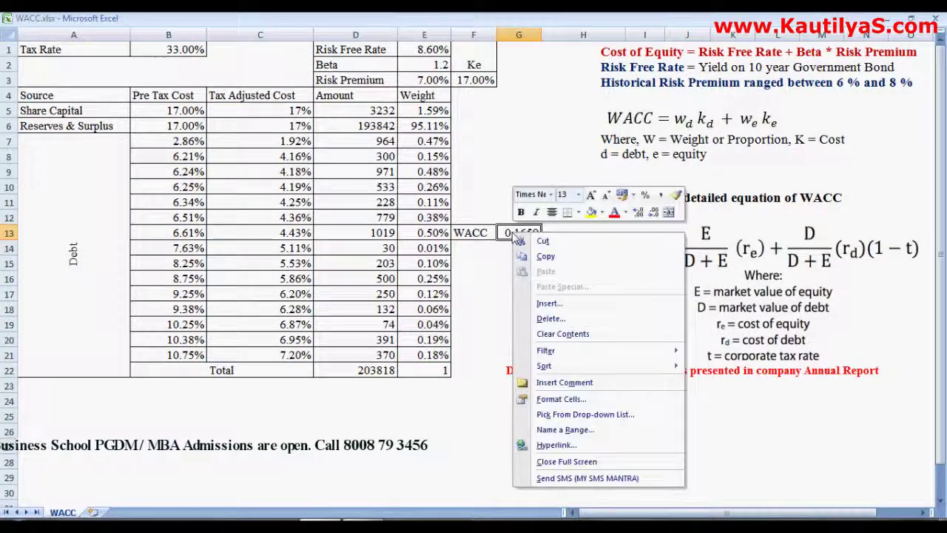
click(561, 399)
click(435, 312)
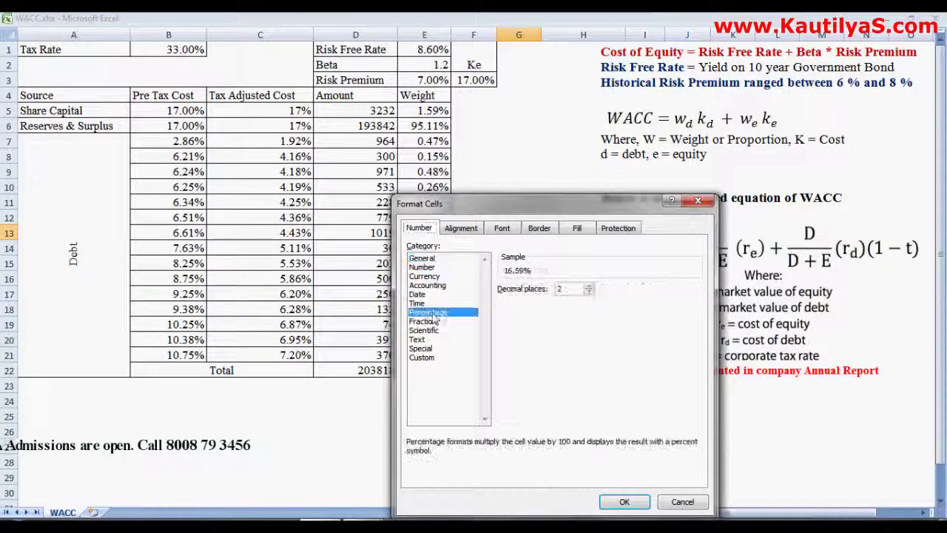
click(624, 502)
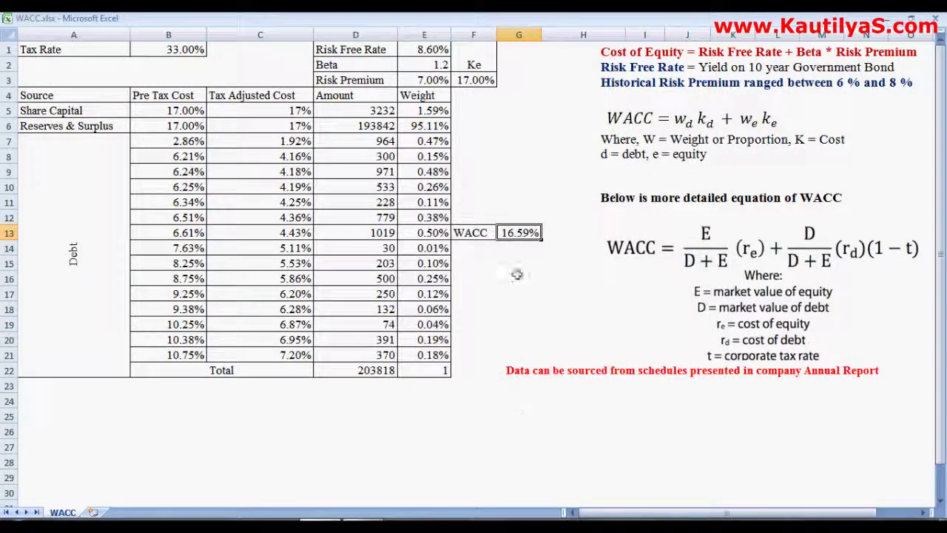
click(468, 235)
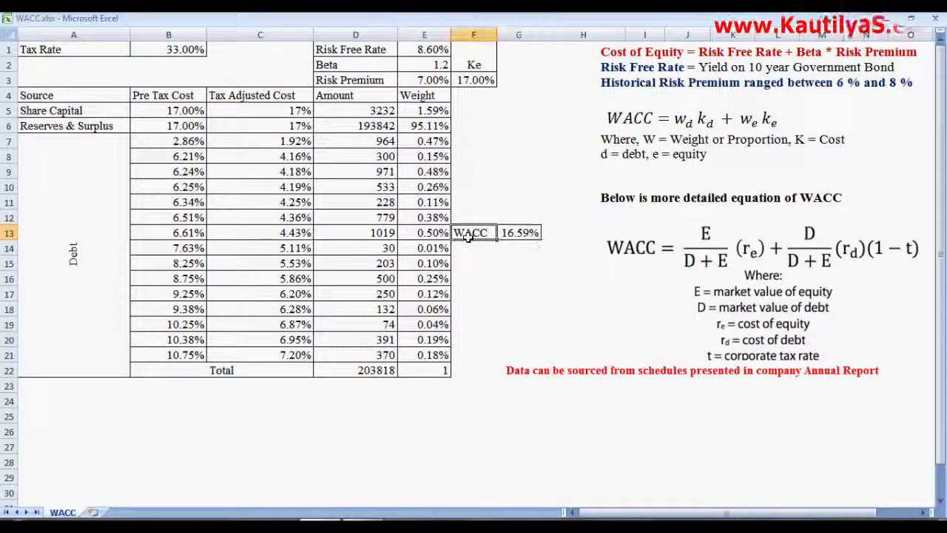